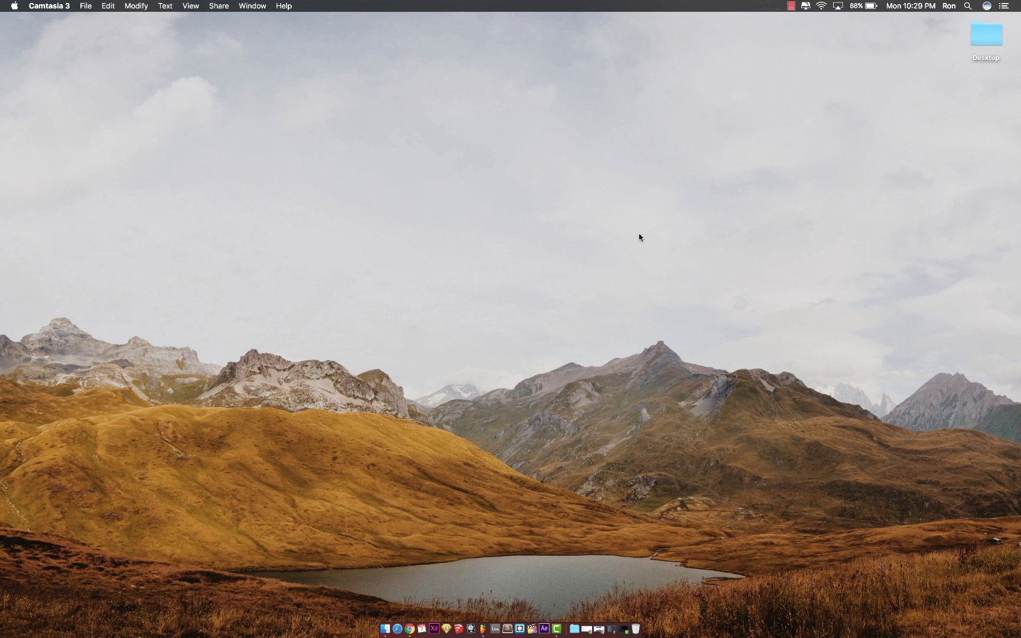
Open Spotlight to search for Audio MIDI Setup.
key(super+space)
Launch Audio MIDI Setup and view the IAC Driver's properties in MIDI Studio.
text(audi)
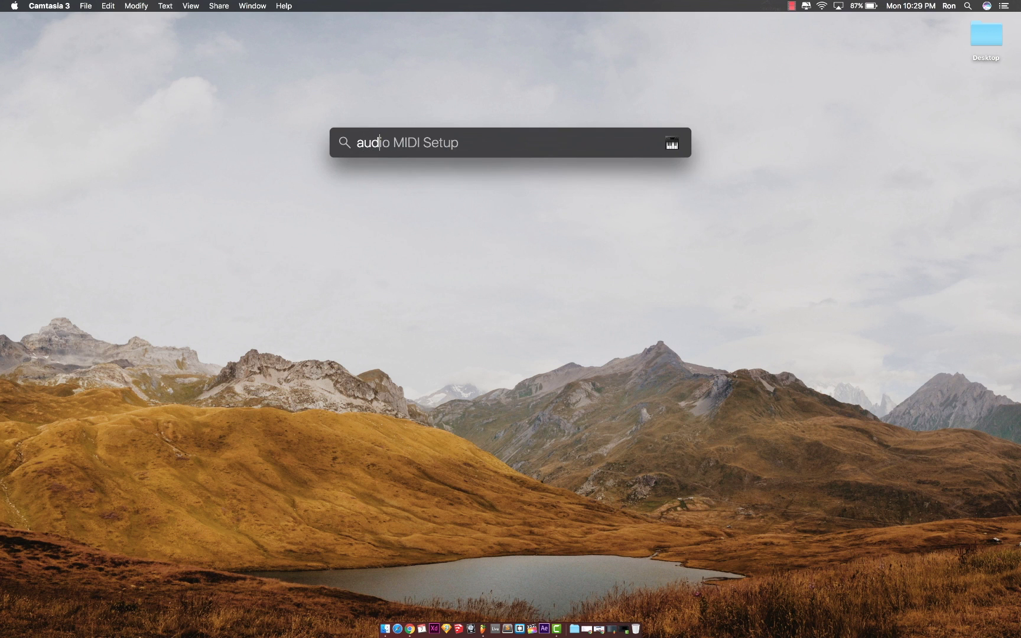
key(Return)
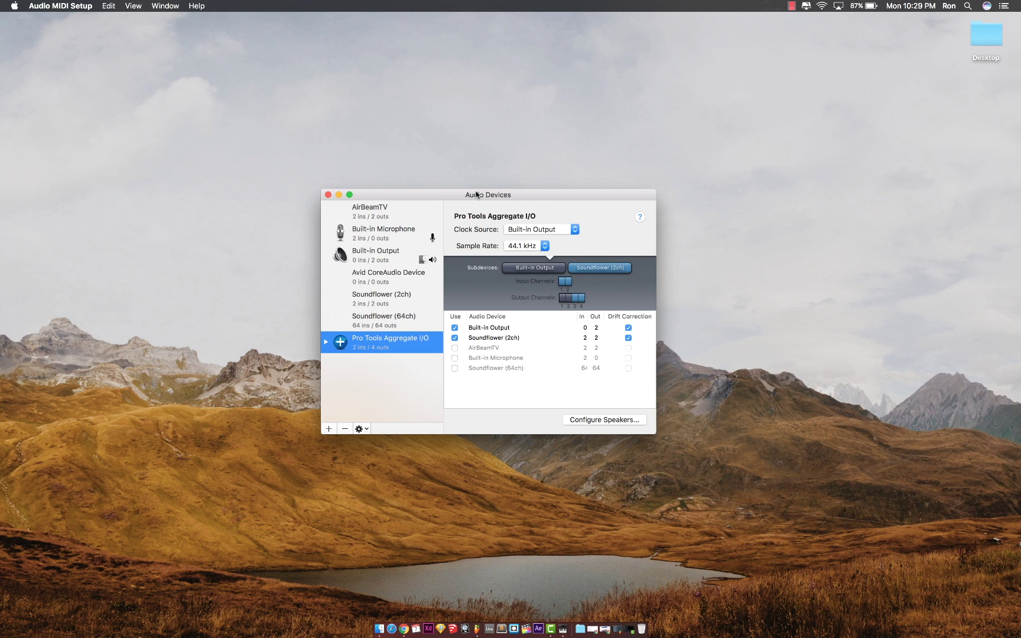
click(163, 8)
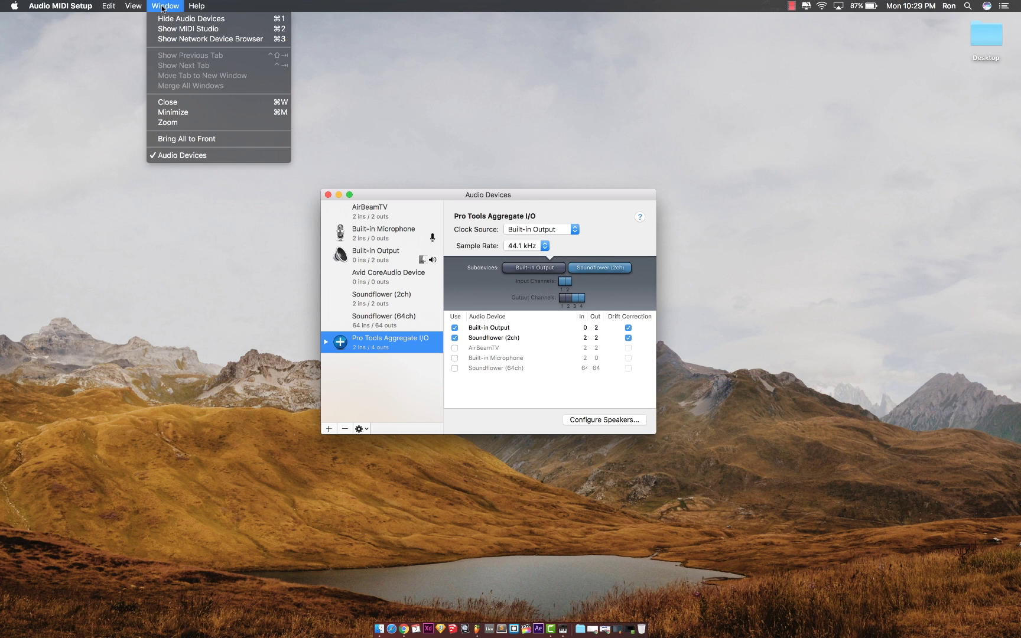
click(230, 27)
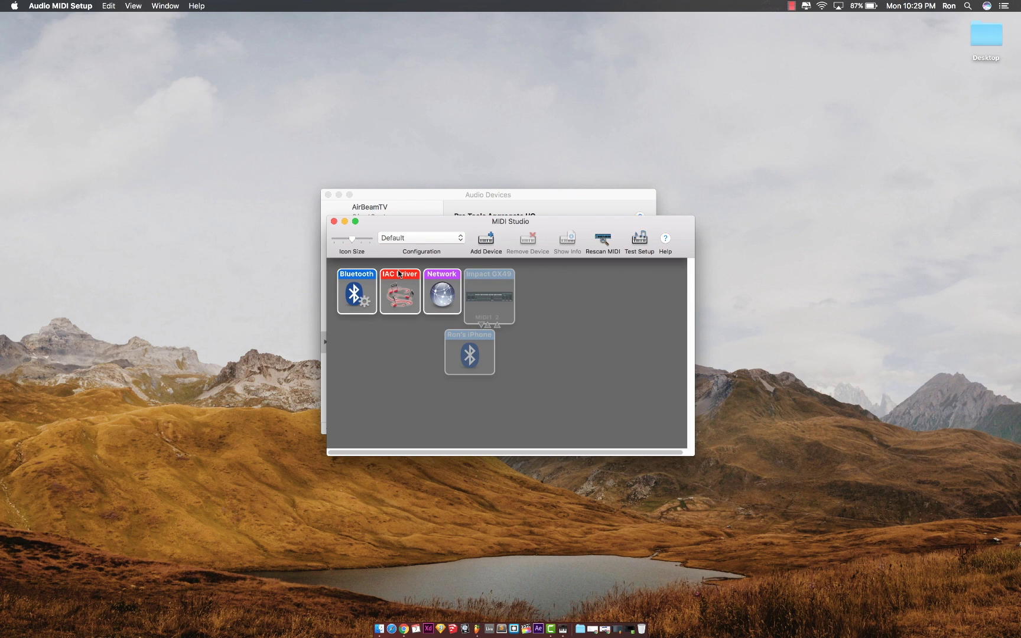
click(399, 274)
double_click(399, 276)
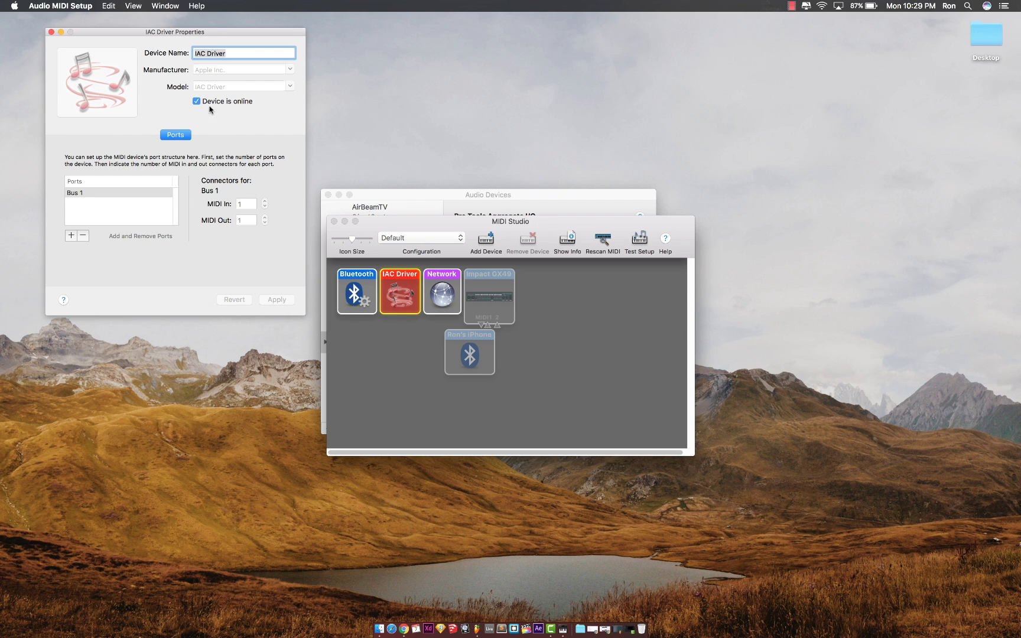
Close the IAC Driver properties and MIDI Studio, then quit Audio MIDI Setup.
click(52, 33)
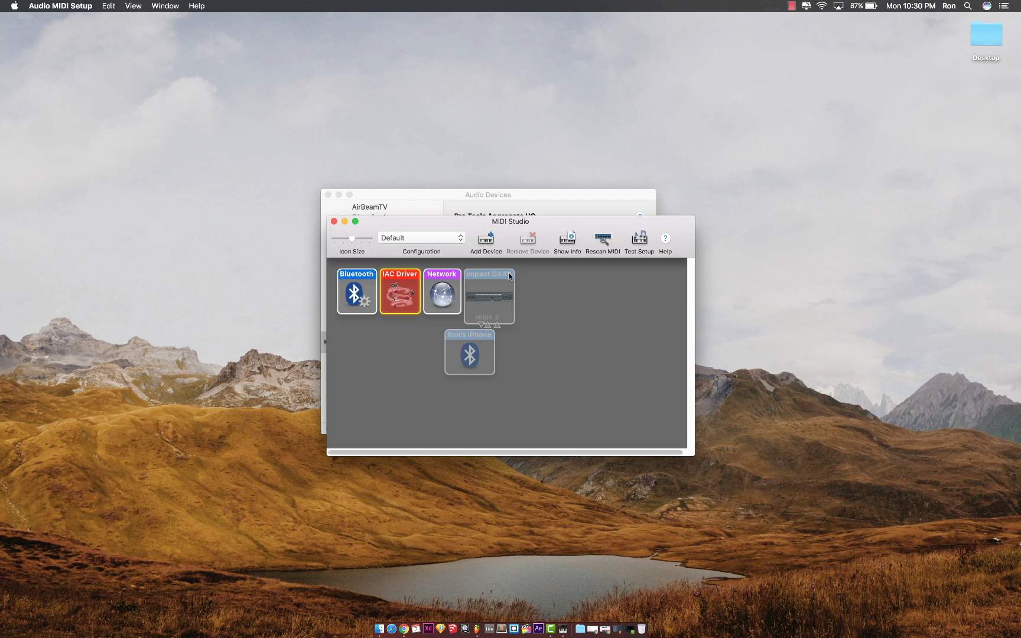
key(super+w)
key(super+q)
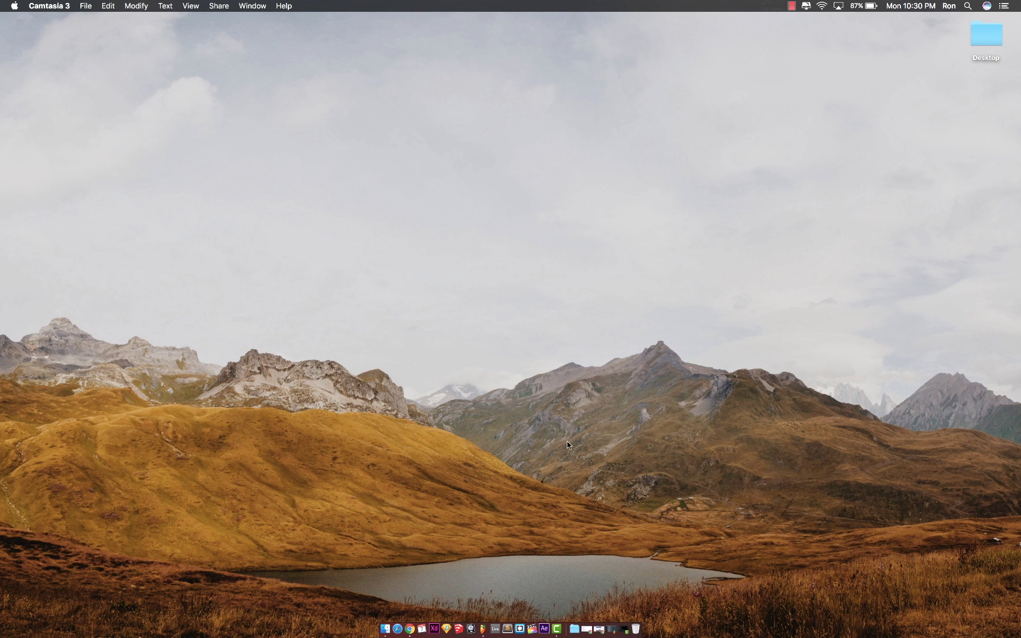
From the ipmidi Google results, reach the nerds.de ipMIDI Download page.
click(586, 629)
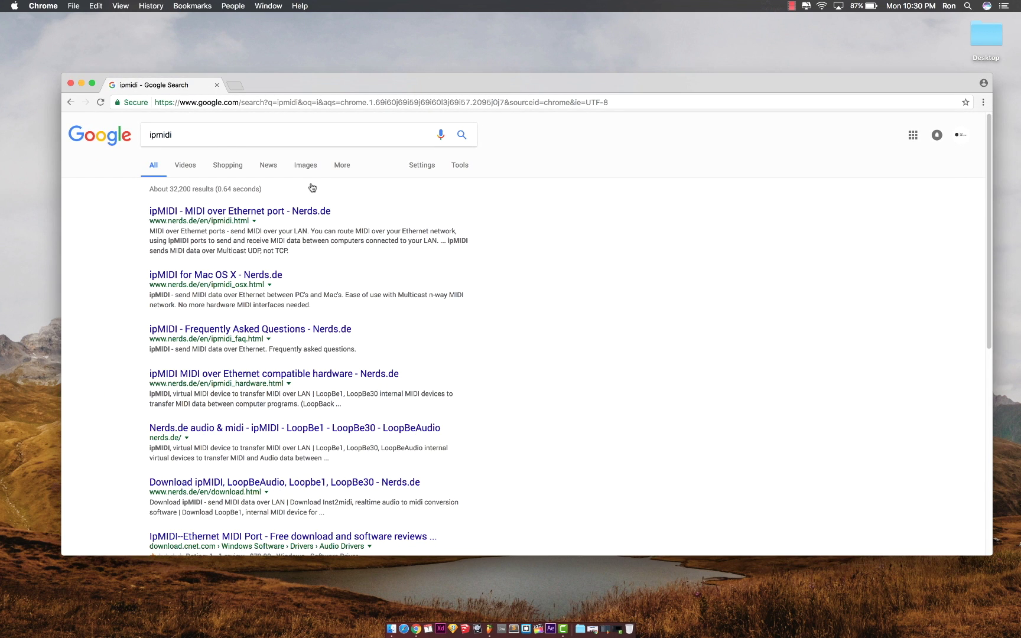
click(199, 133)
click(397, 267)
click(207, 211)
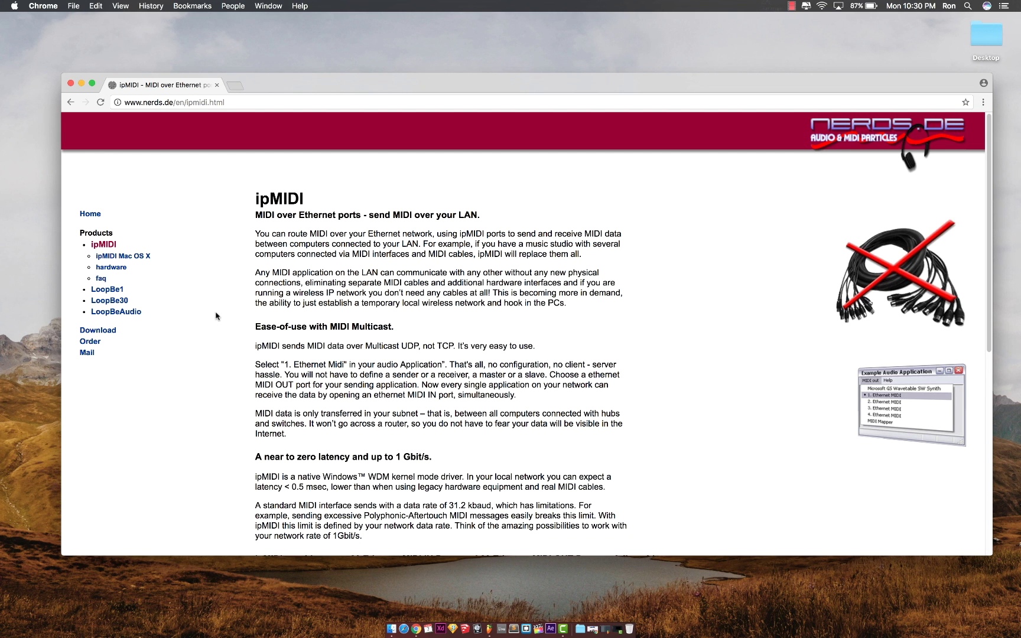
click(110, 329)
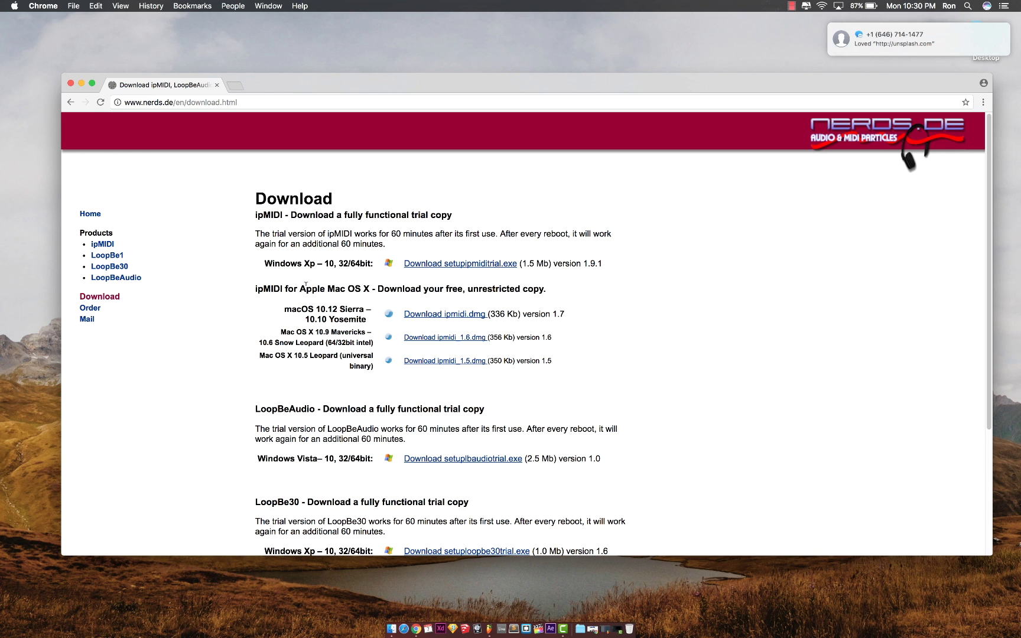
Close the Chrome window and switch back to FL Studio.
key(super+w)
click(586, 289)
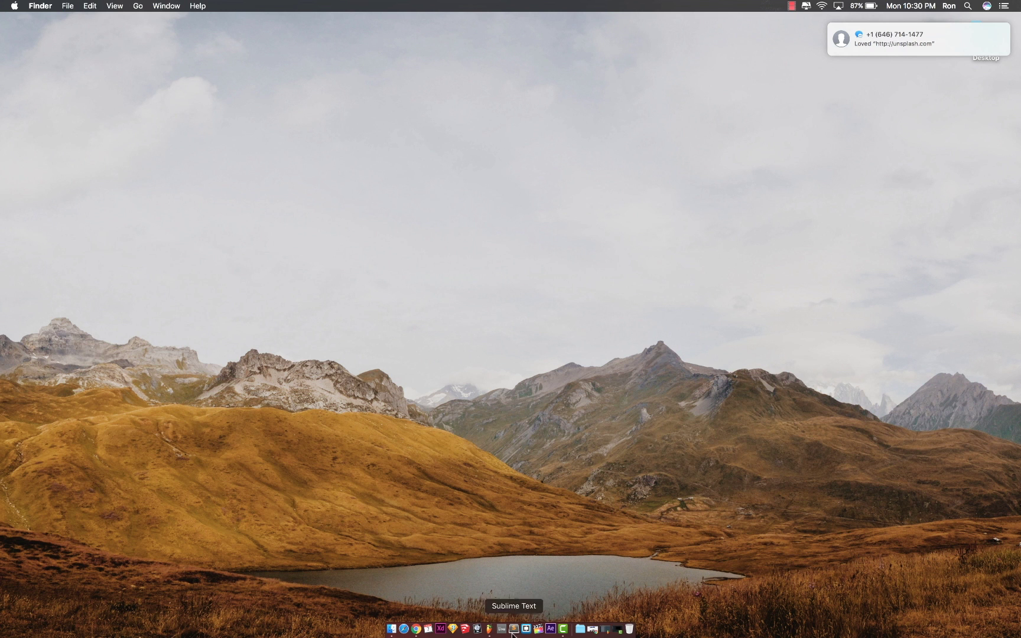
click(489, 628)
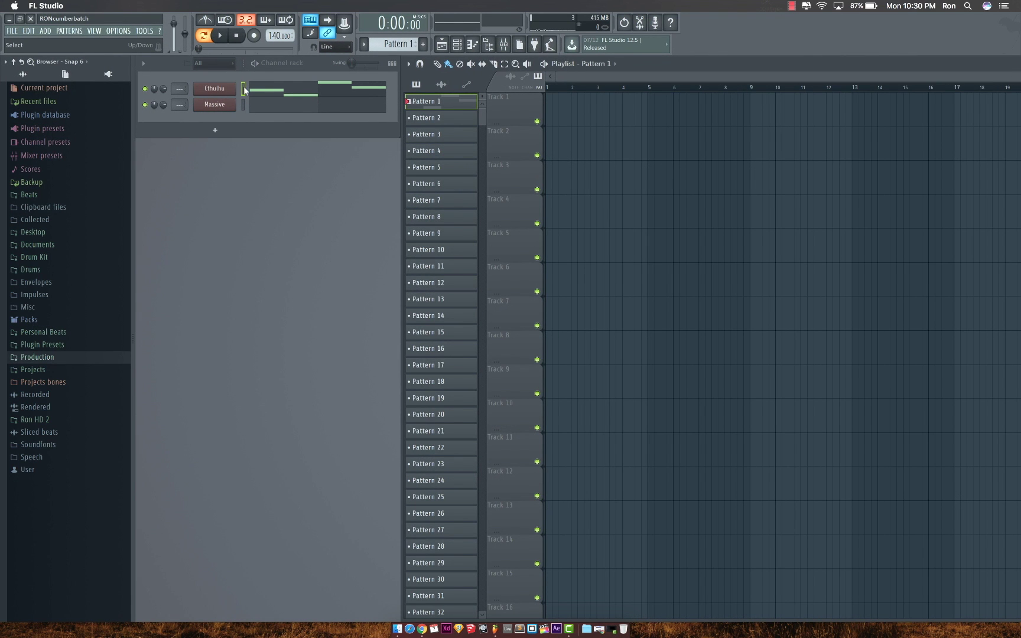
Verify IAC Driver Bus 1 is MIDI output port 2 and an enabled input in FL Studio.
click(118, 31)
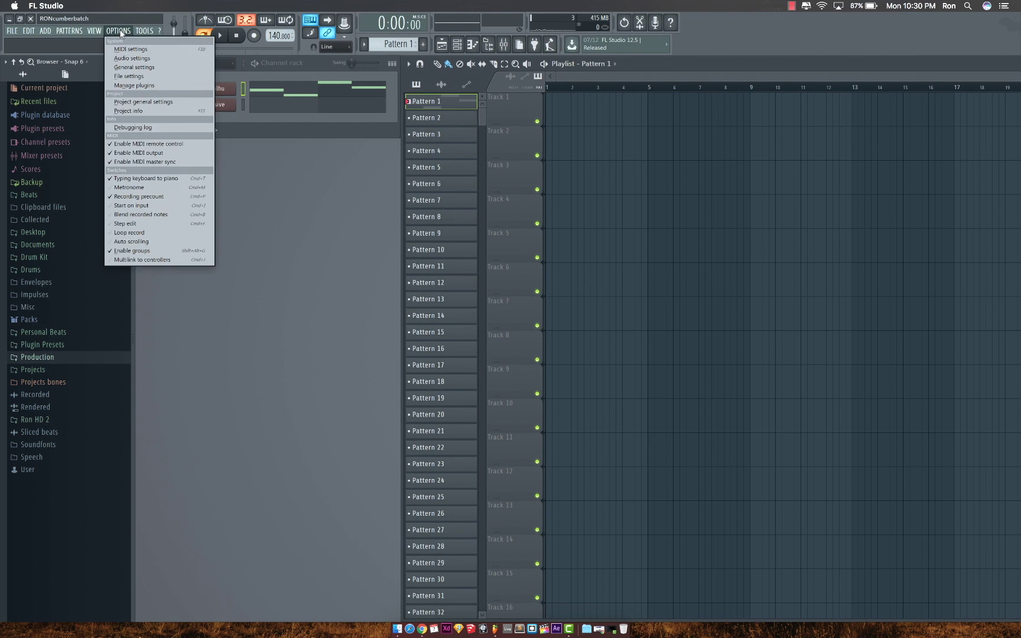
click(145, 57)
click(356, 126)
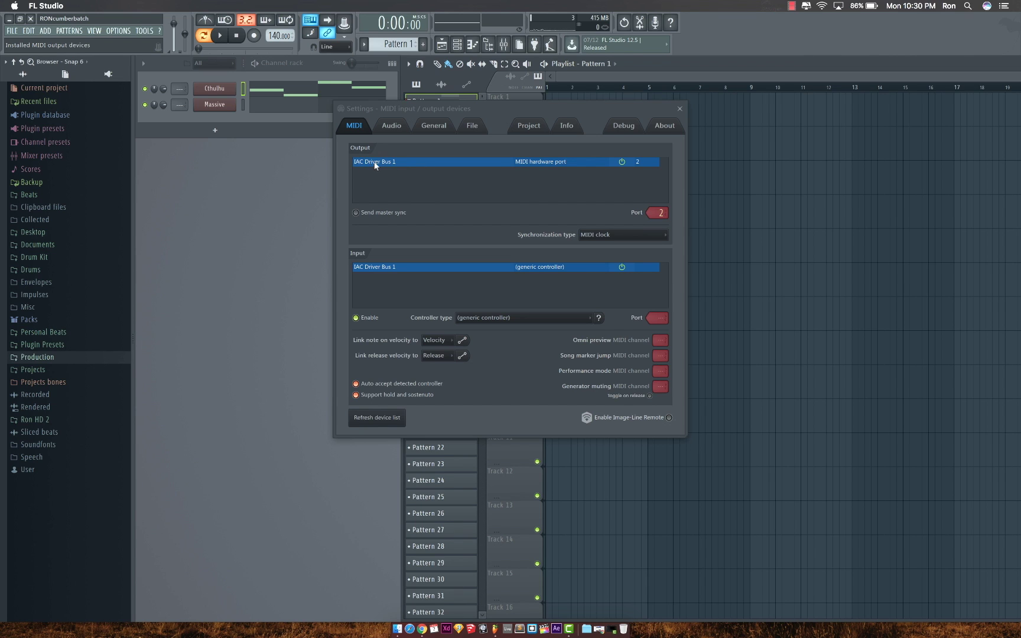
click(383, 274)
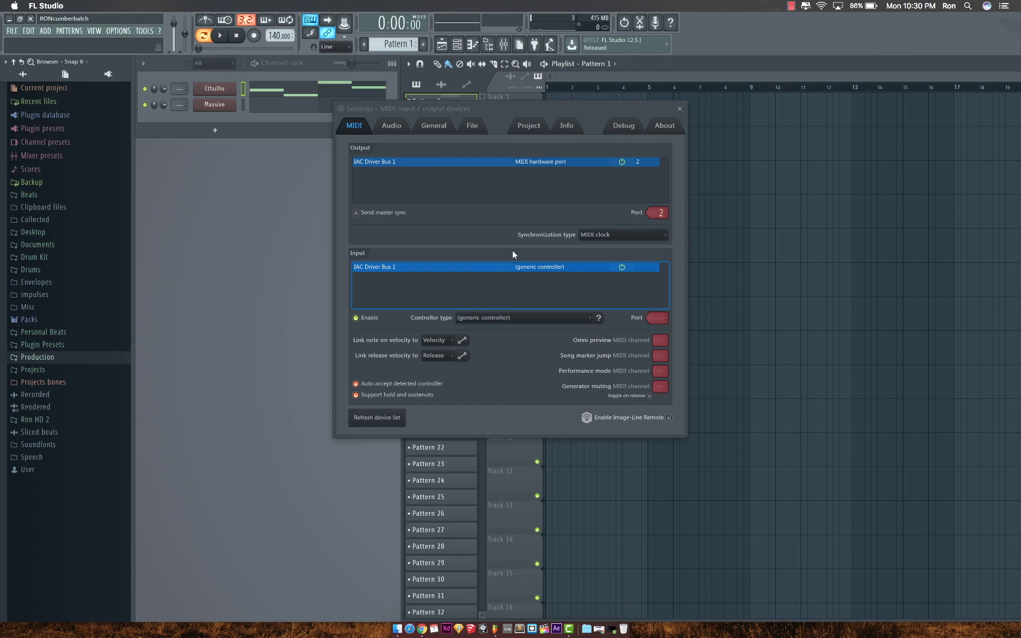
click(679, 108)
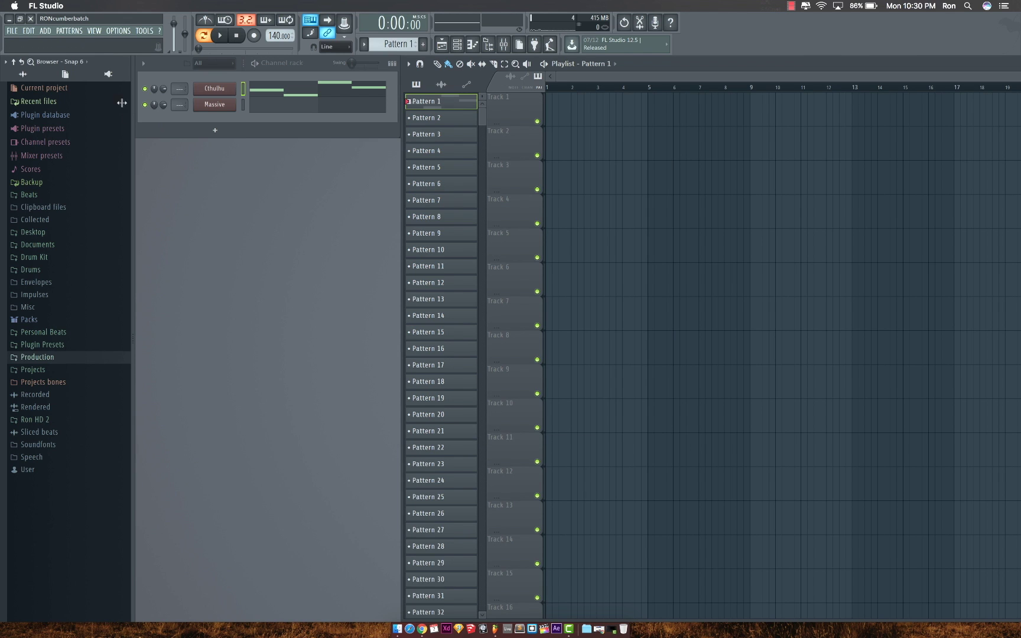
Load Cthulhu's Icon_Diatonic > E minor_G Major chord preset.
click(243, 105)
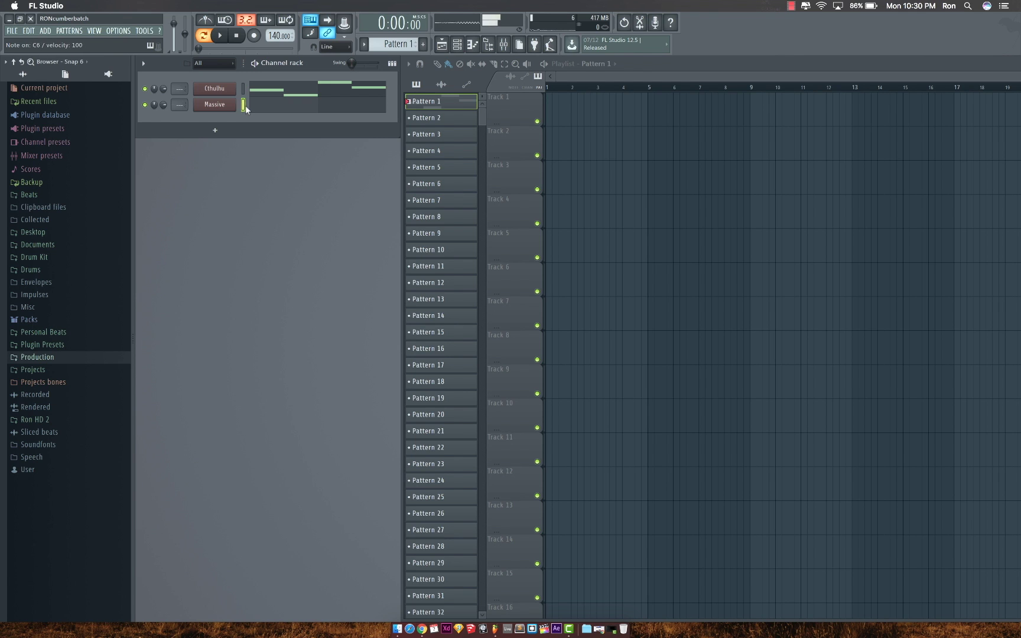
click(243, 90)
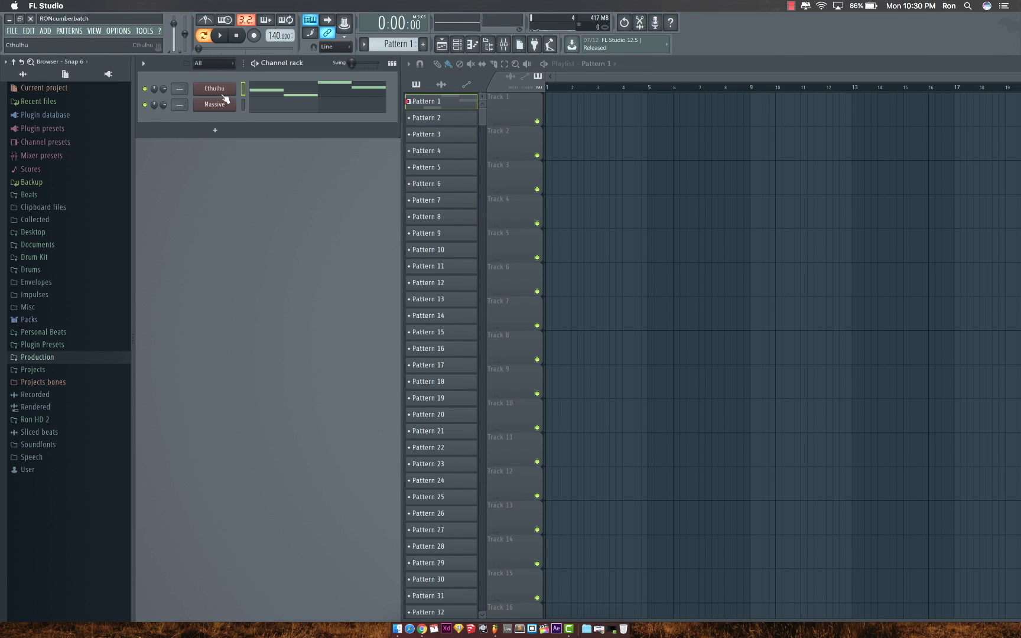
click(224, 97)
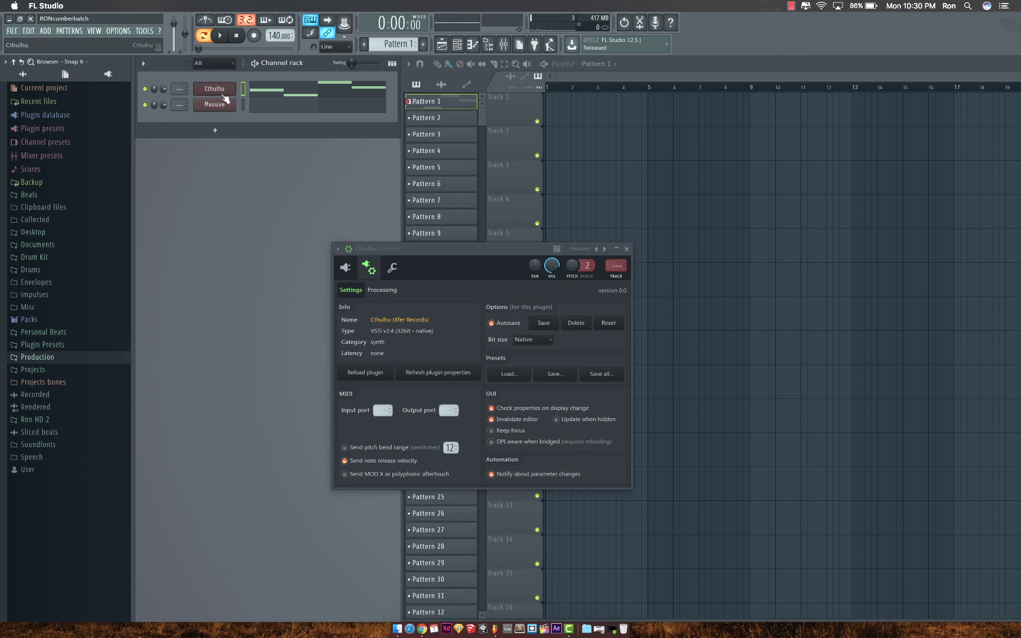
click(348, 269)
click(592, 316)
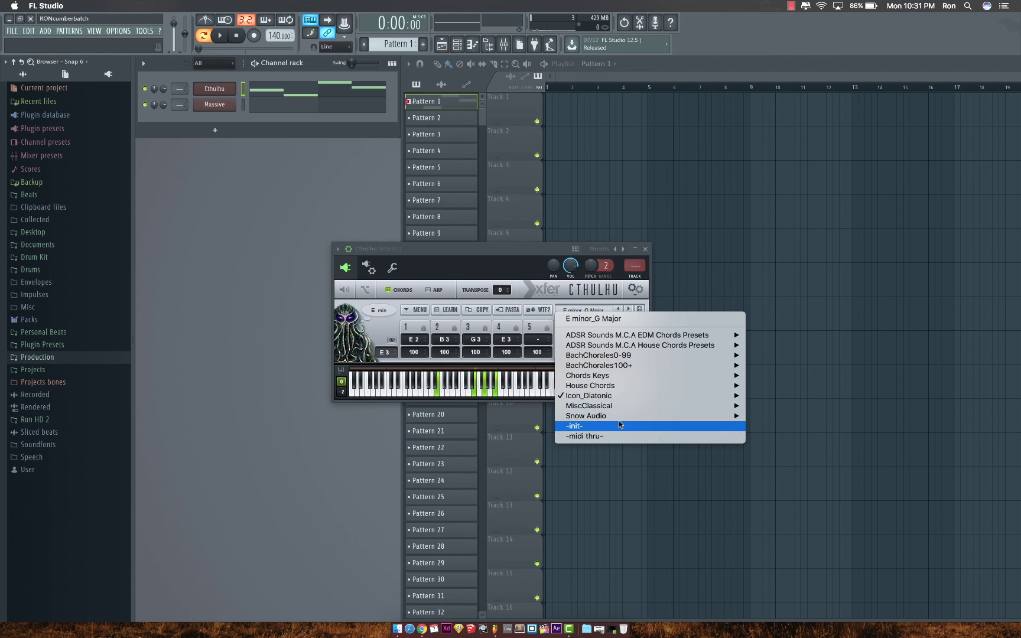
mouse_move(659, 396)
click(784, 466)
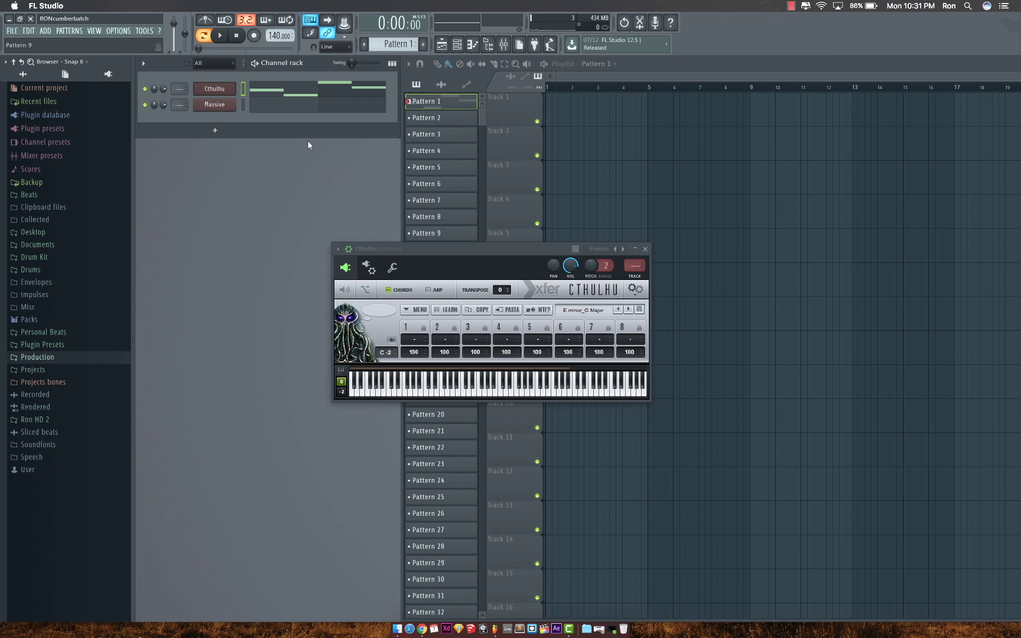
Set Cthulhu's MIDI output port to 2, matching the IAC Driver Bus 1 output.
click(370, 269)
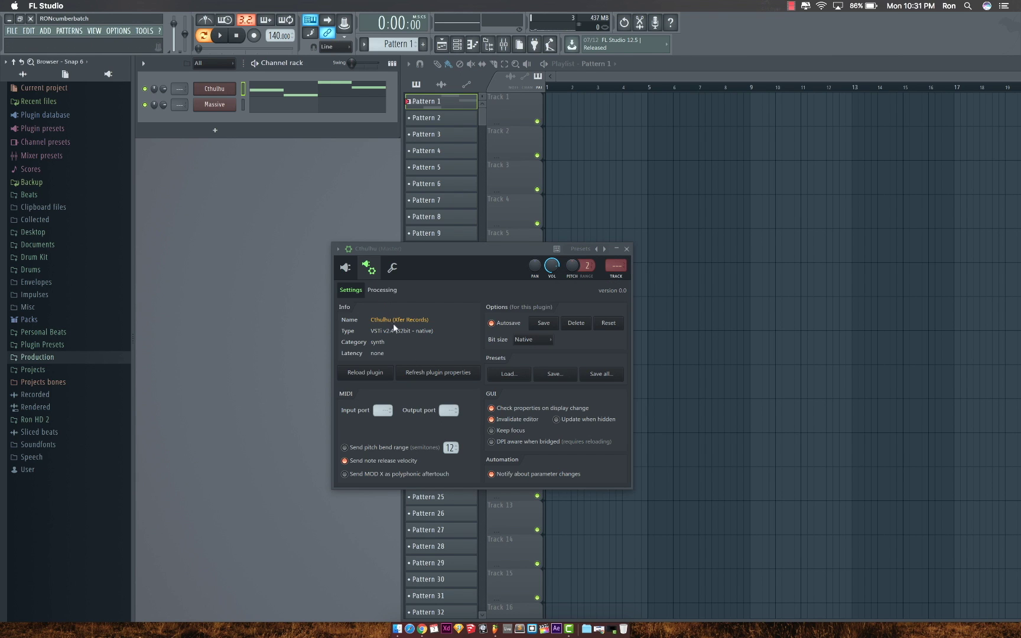
click(450, 410)
click(121, 31)
click(127, 51)
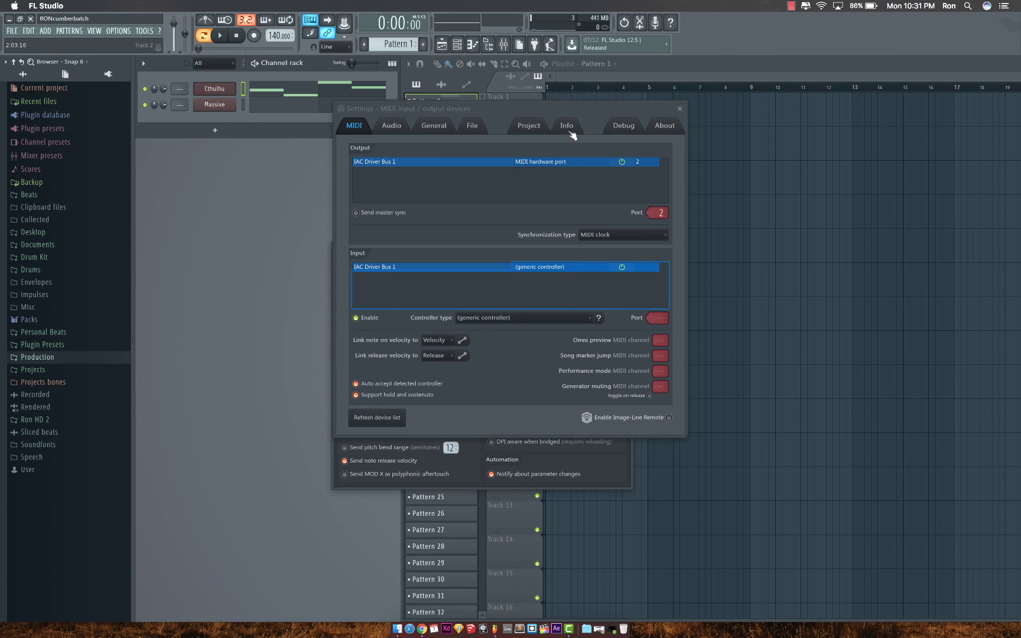
drag(549, 111, 482, 338)
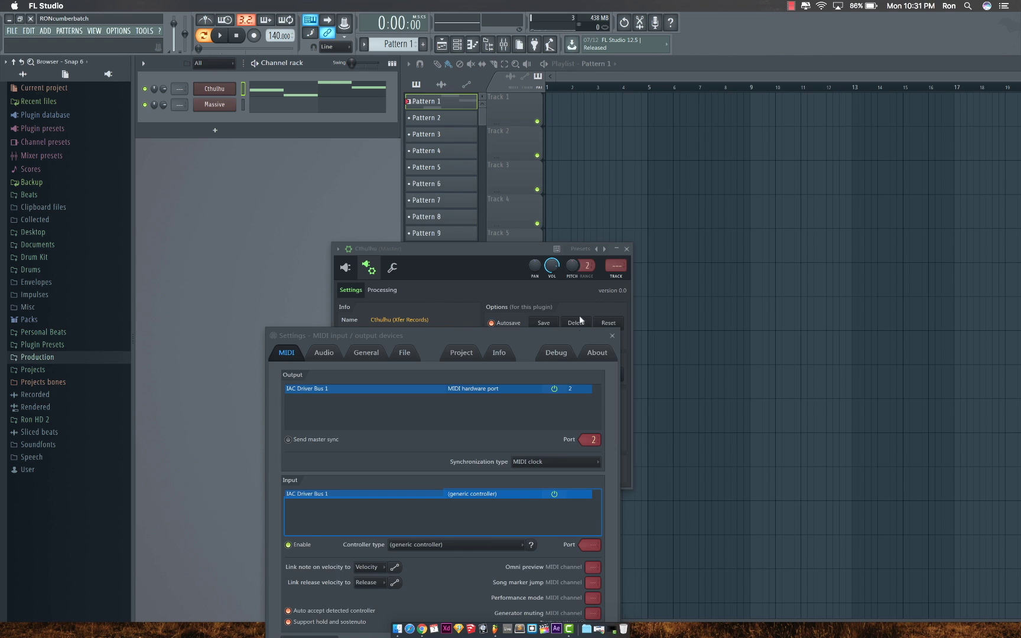
drag(583, 335, 626, 183)
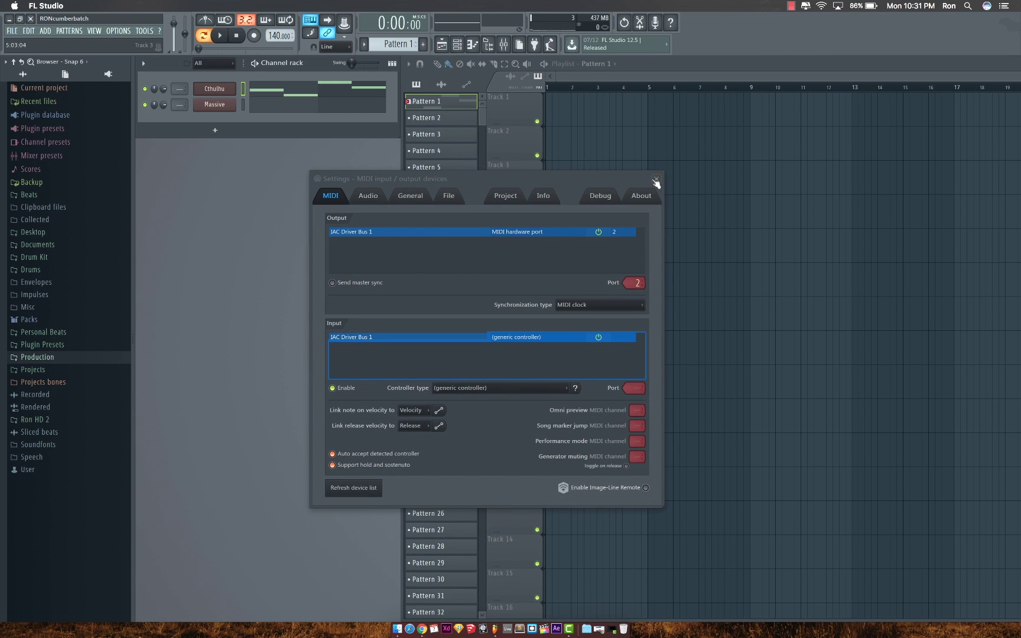
click(656, 178)
scroll(451, 411, up, 3)
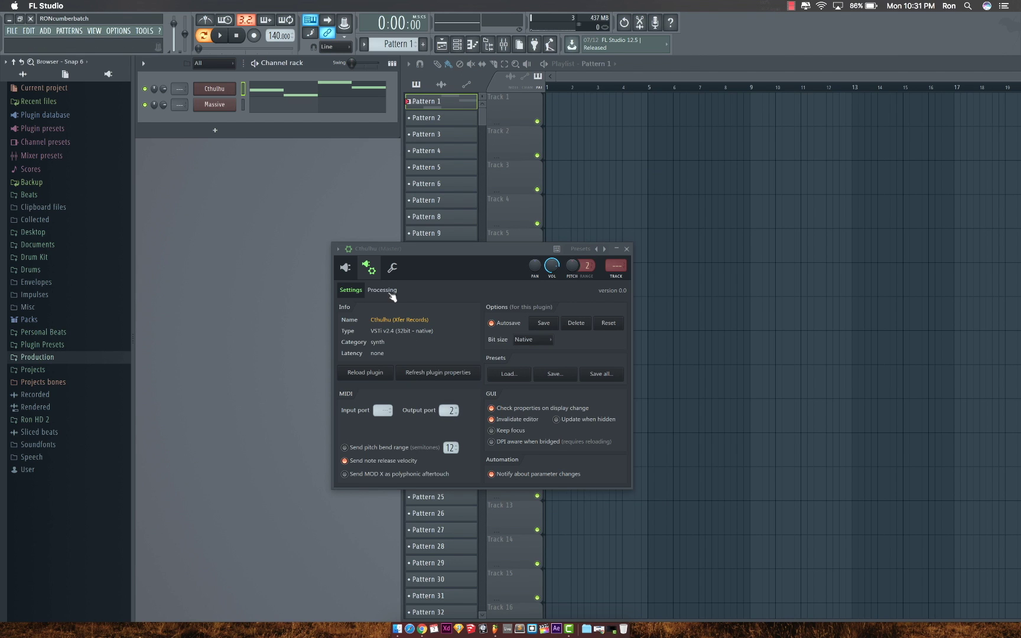
Check Massive's MIDI input port and Cthulhu's chord editor, then close both plugin windows.
click(215, 105)
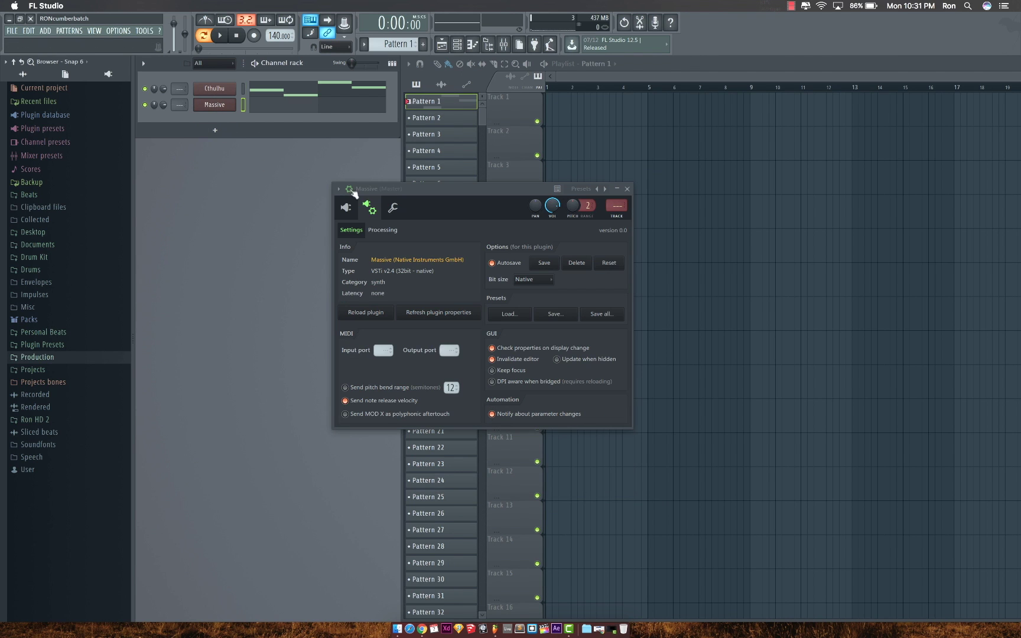
click(382, 350)
click(627, 189)
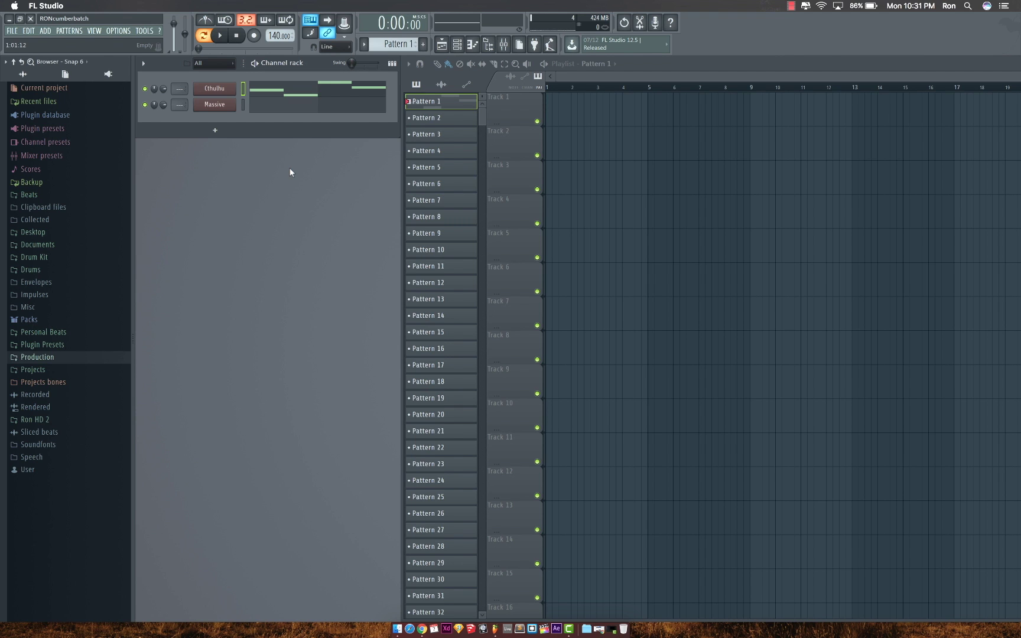
click(230, 90)
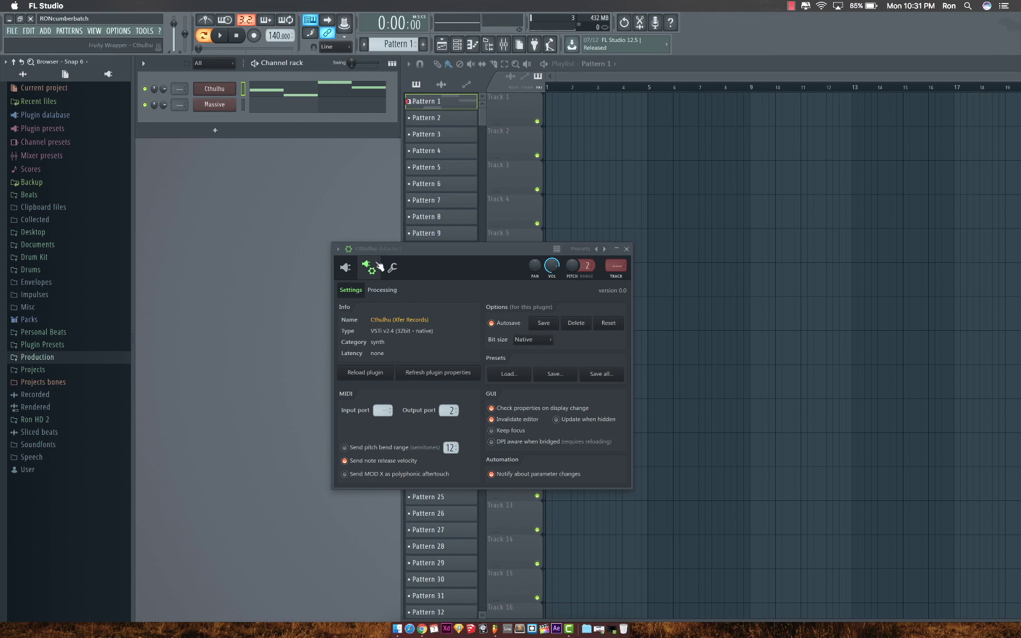
click(349, 275)
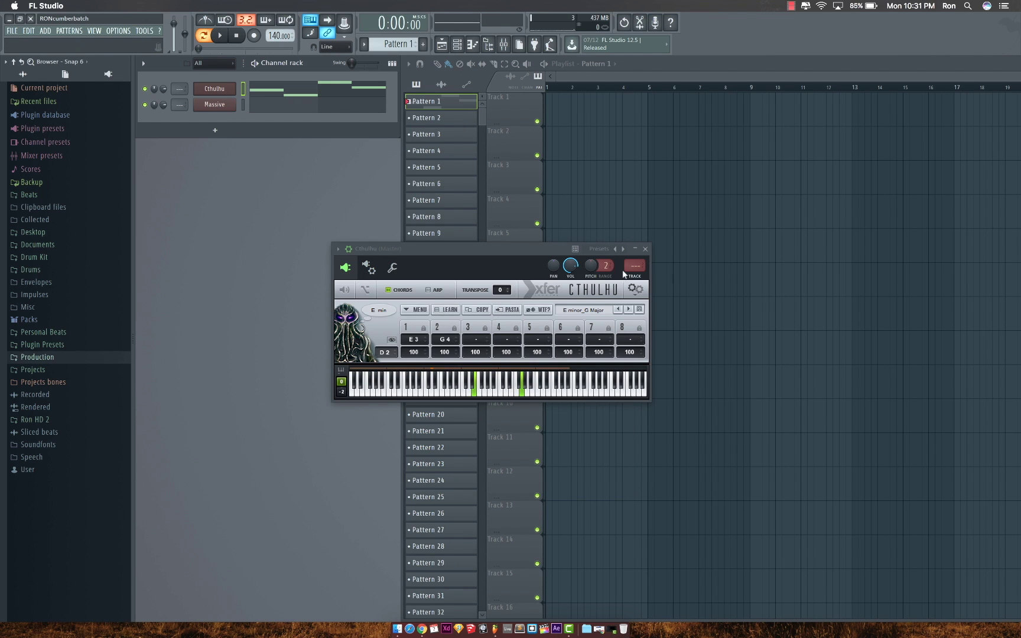
click(645, 249)
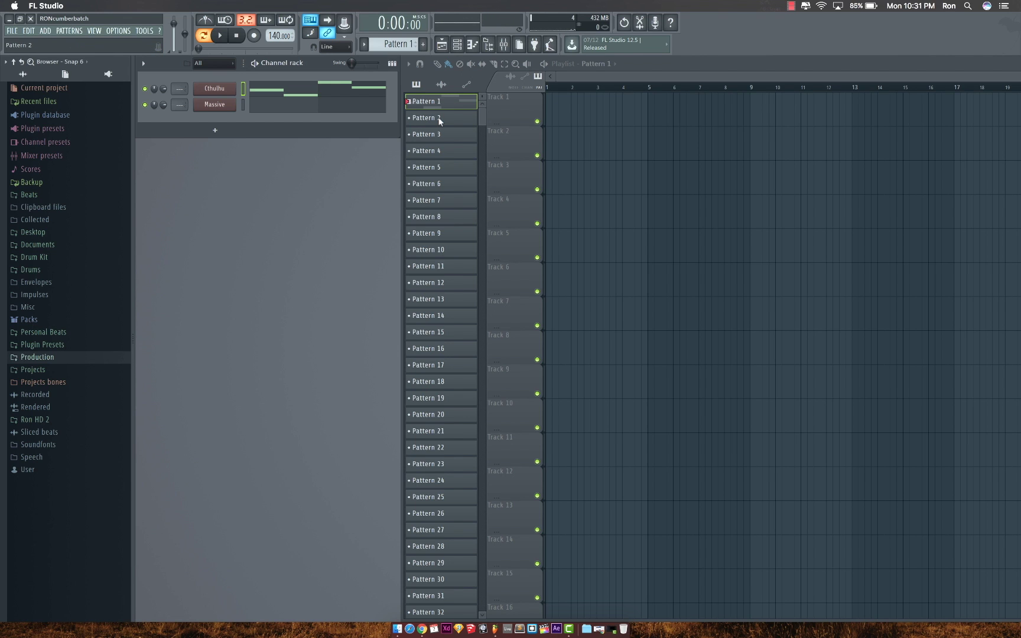
Play back Pattern 1, then switch to the empty Pattern 2 with Cthulhu selected.
click(425, 101)
key(space)
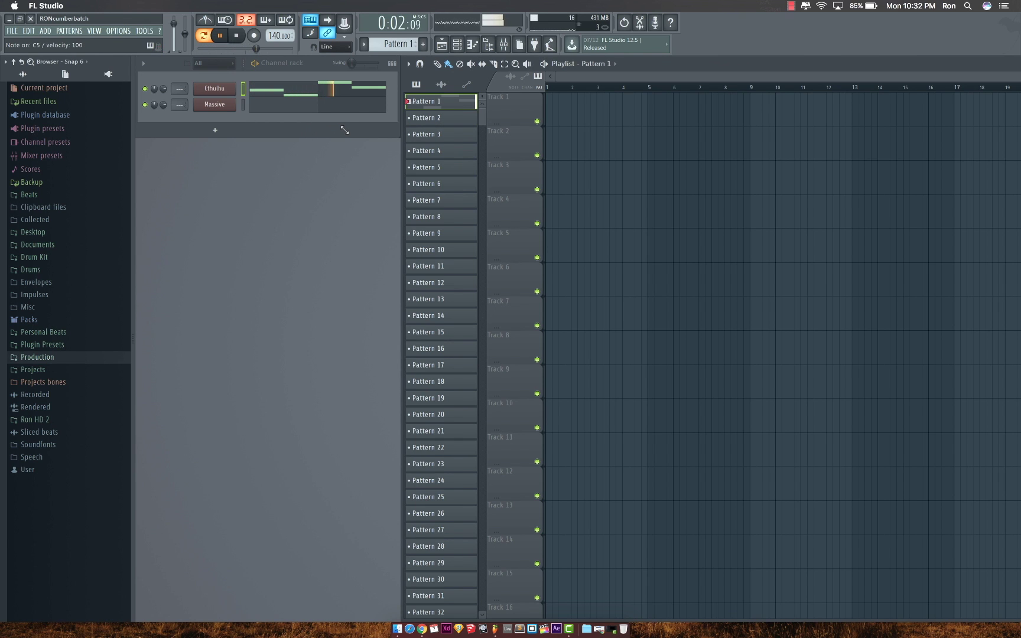
key(space)
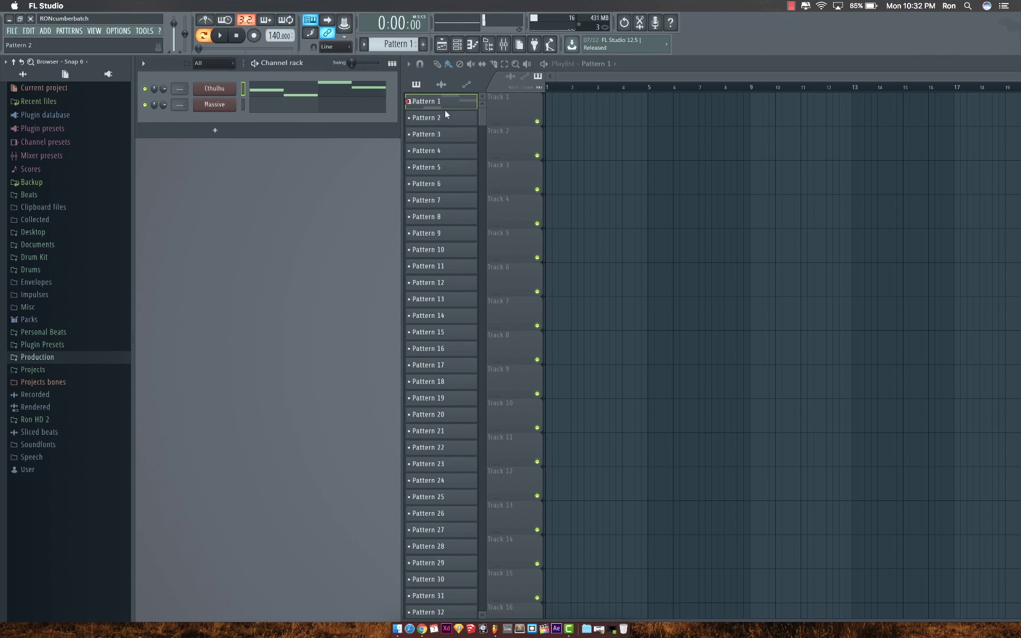
click(448, 116)
click(242, 92)
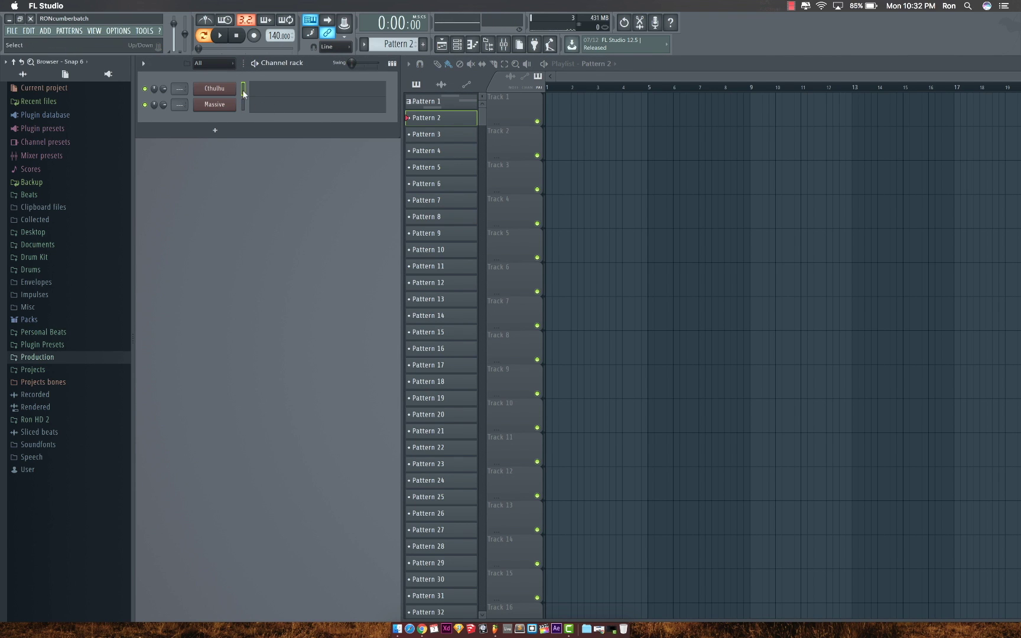
Record Cthulhu's chords in Everything mode after the count-in, then stop.
click(254, 36)
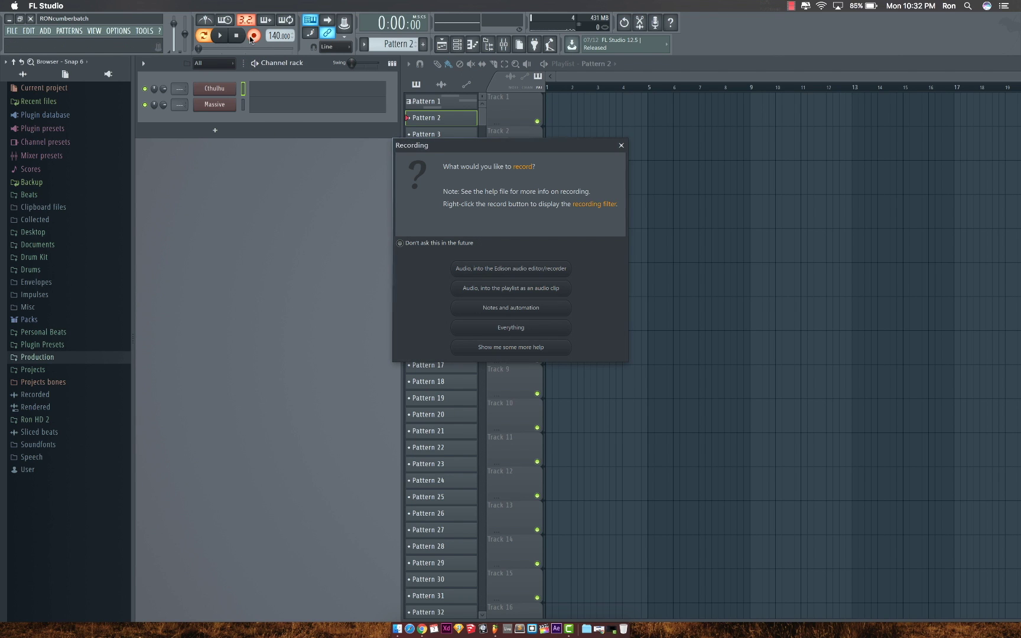
click(512, 328)
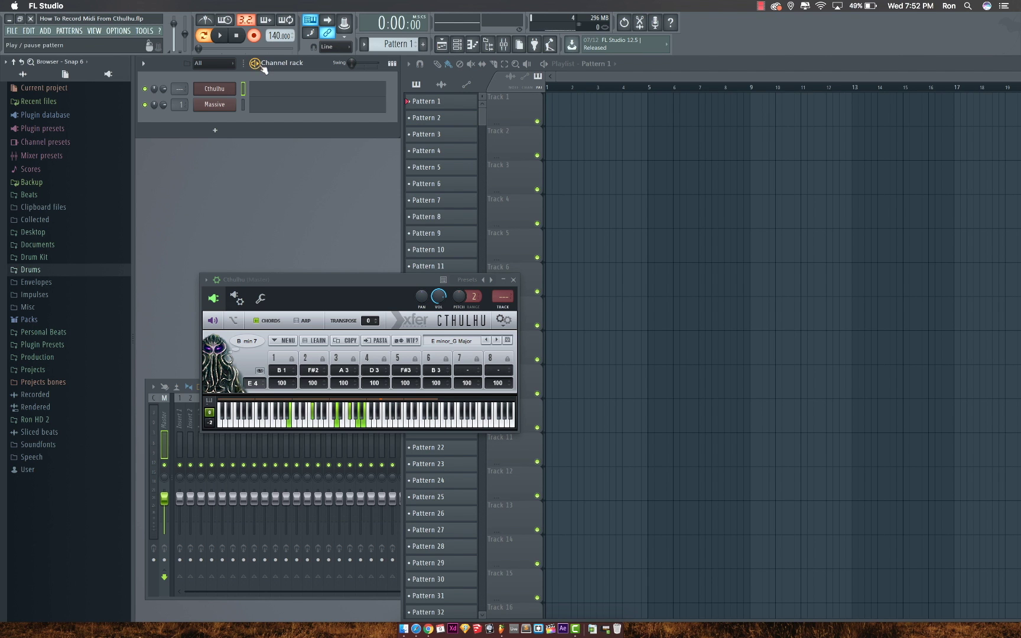
click(224, 40)
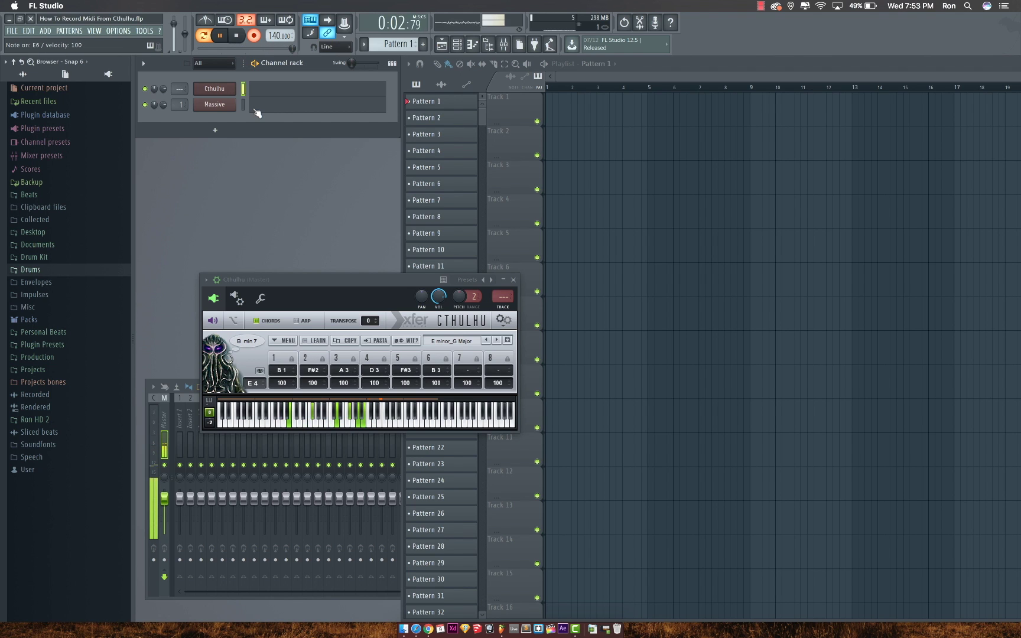
key(space)
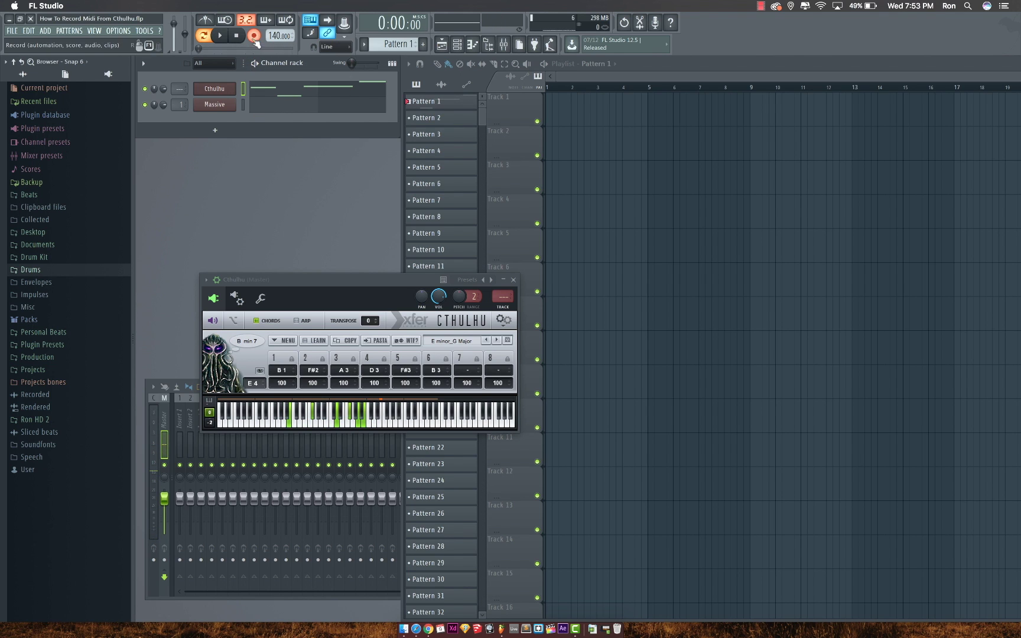
Quantize Cthulhu's recorded notes and nudge the C6 and E6 notes in the piano roll.
click(285, 92)
key(ctrl+a)
key(ctrl+q)
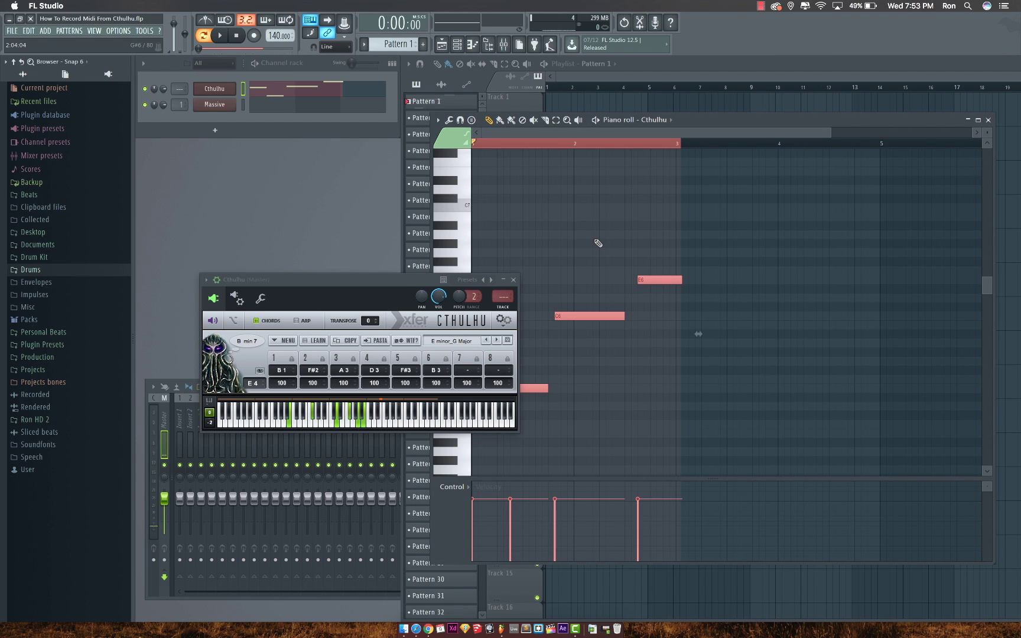
key(ctrl+d)
click(513, 280)
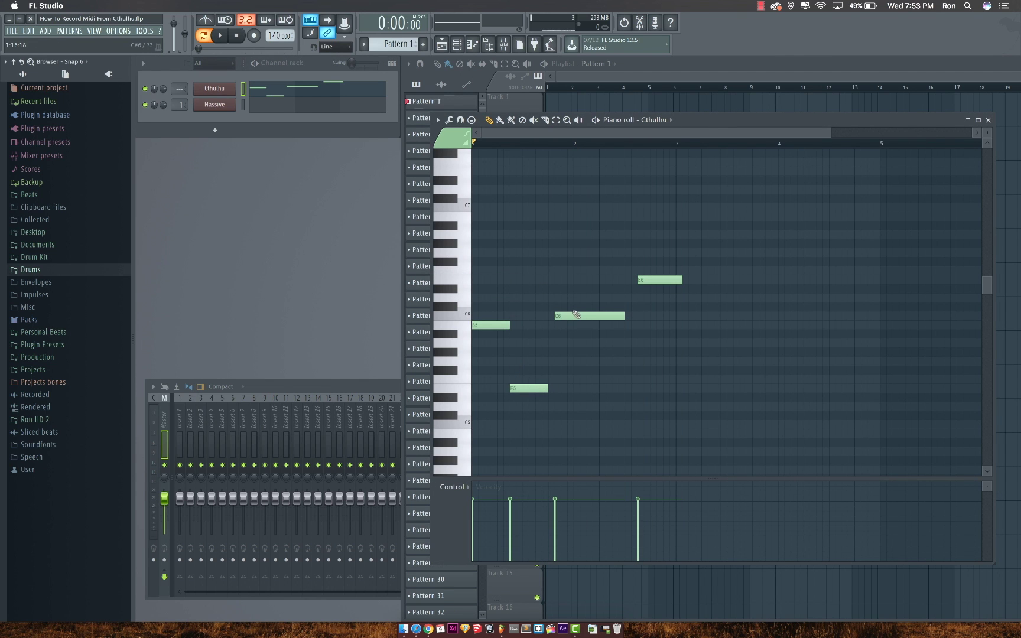
drag(575, 316, 567, 316)
mouse_move(670, 279)
mouse_down()
mouse_move(658, 280)
mouse_move(674, 281)
mouse_up()
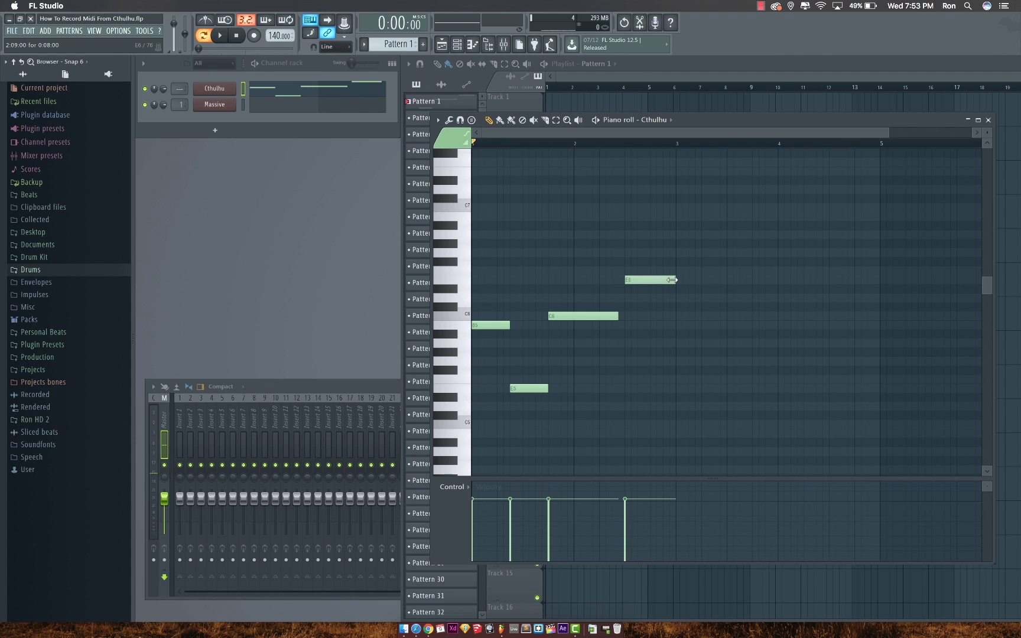
click(988, 120)
Set Cthulhu's MIDI output port to 2 in its wrapper settings.
click(228, 88)
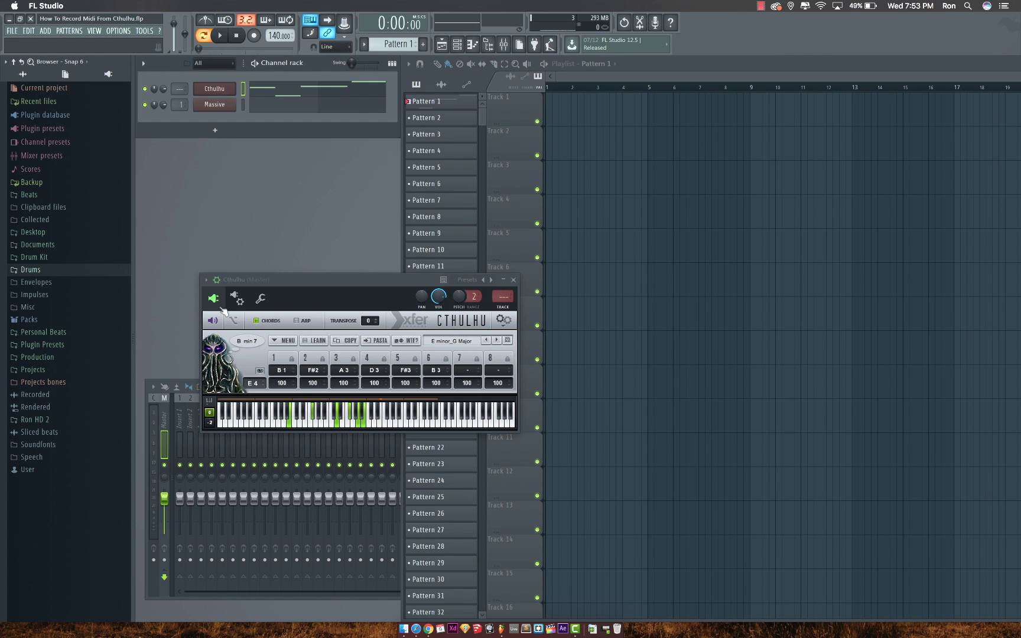
click(233, 302)
click(316, 440)
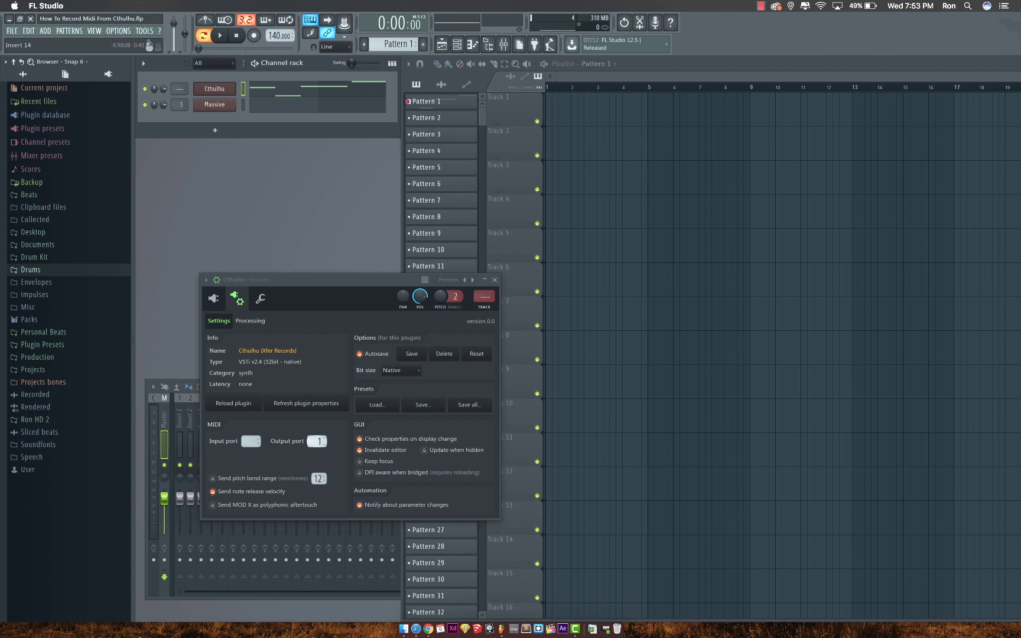
click(496, 280)
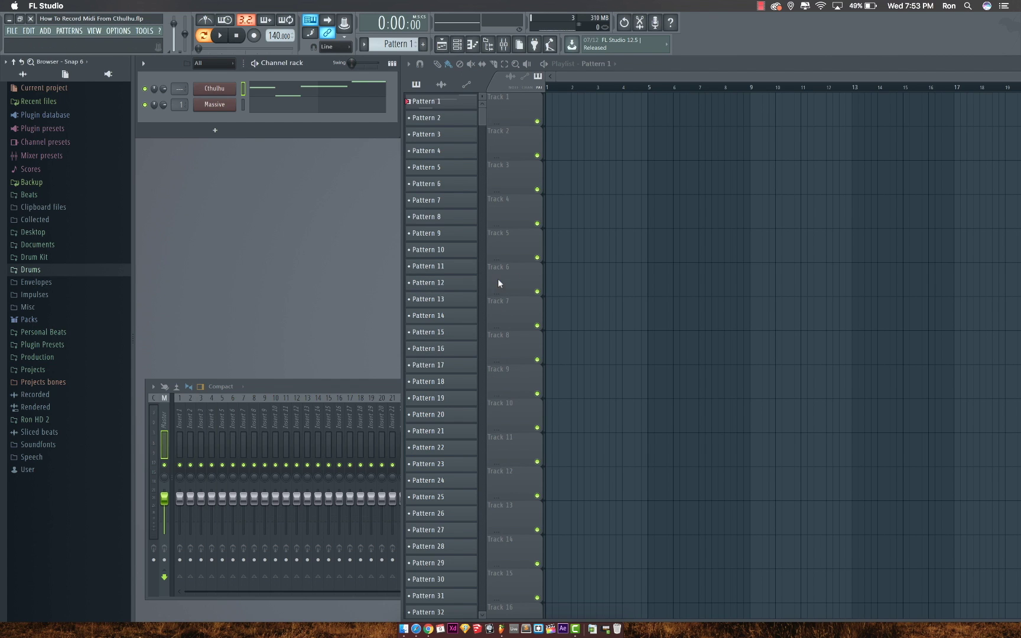
Compare Massive's input port with Cthulhu's wrapper settings, ending on Cthulhu's chord editor.
click(242, 105)
click(215, 105)
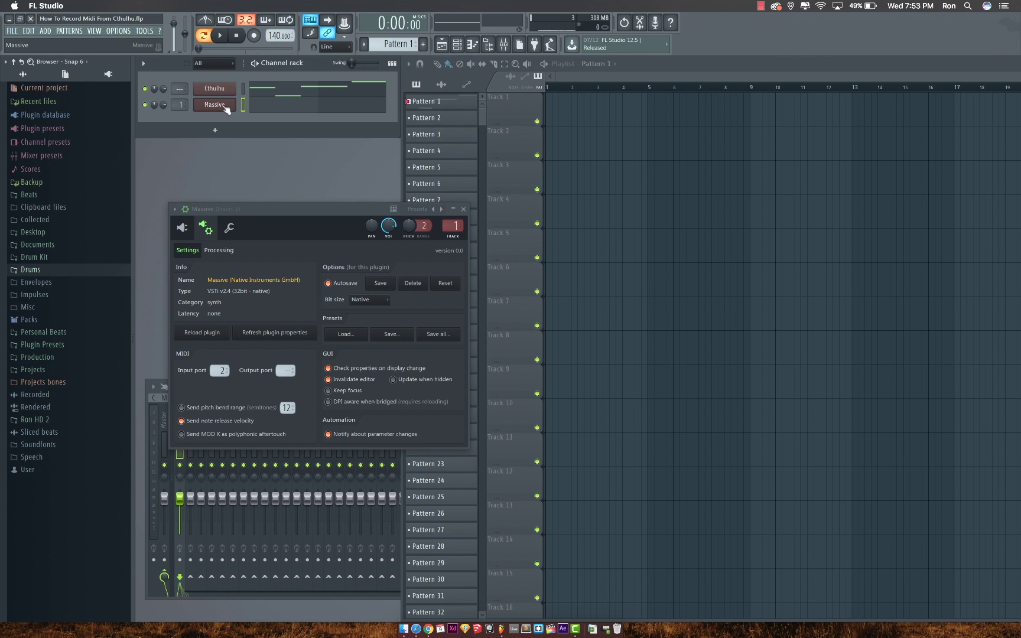
click(230, 88)
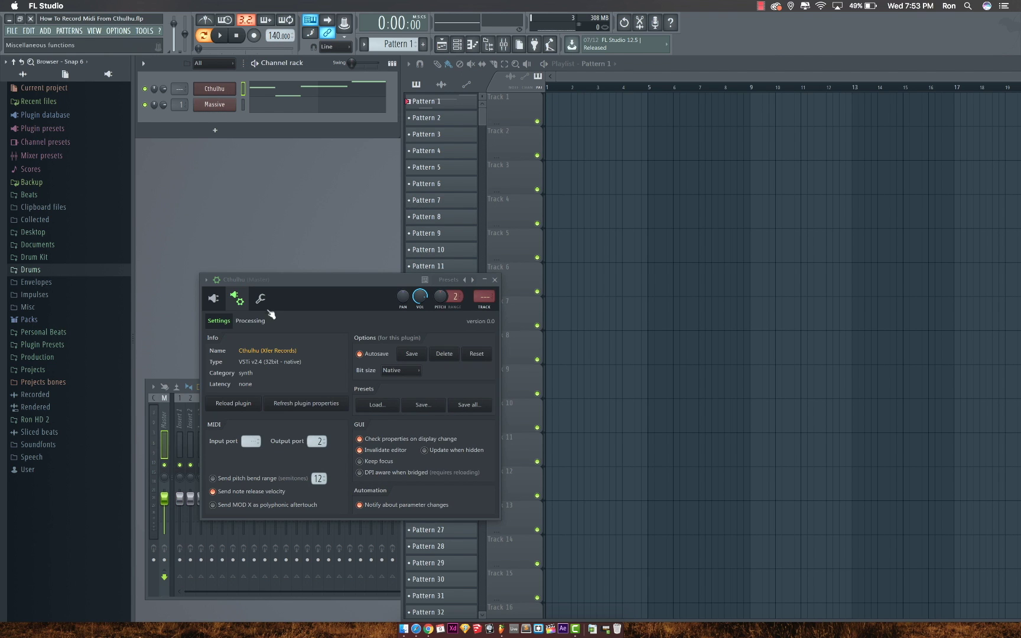
click(214, 299)
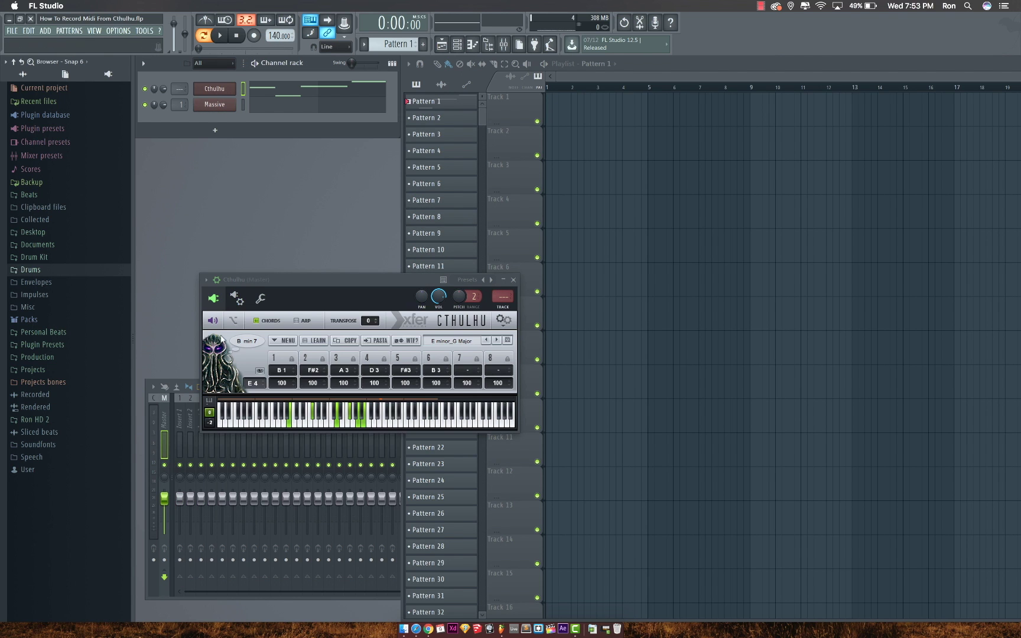
click(239, 299)
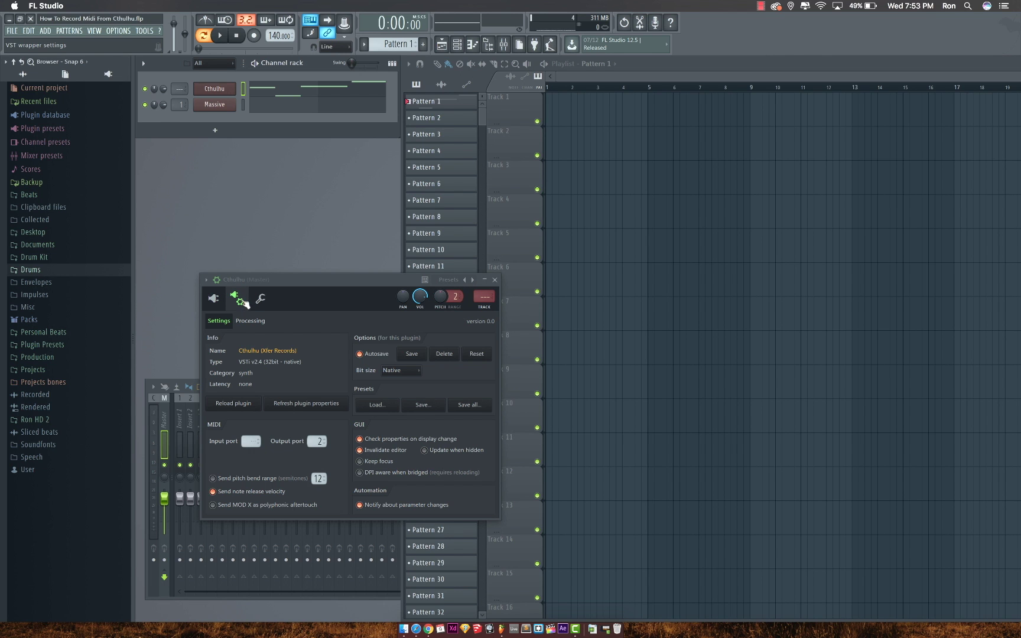
click(214, 298)
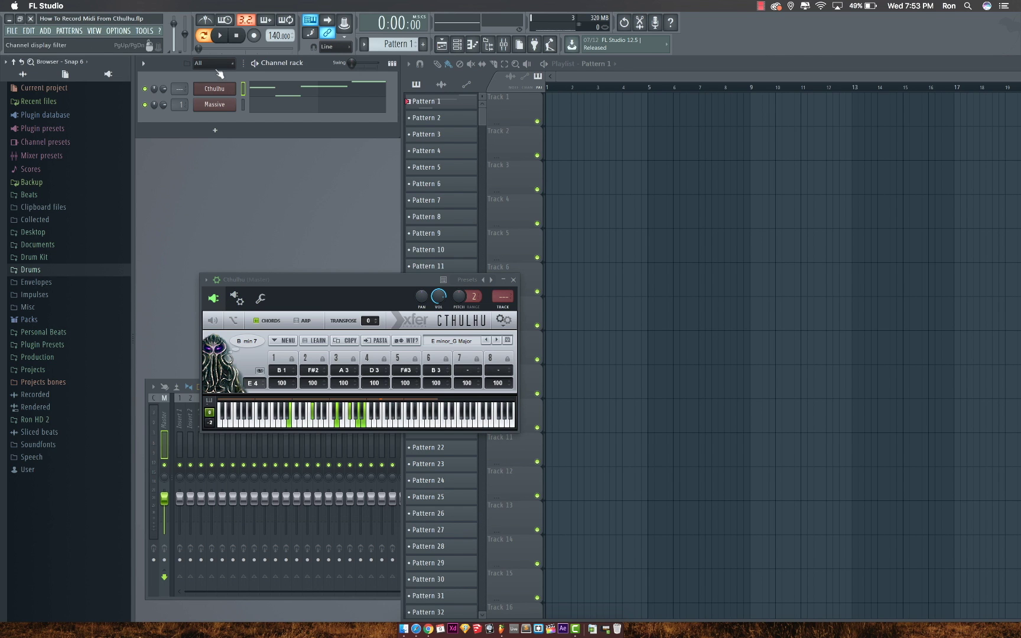
With Massive's settings open, record a pass in Everything mode, then stop.
click(215, 104)
click(253, 36)
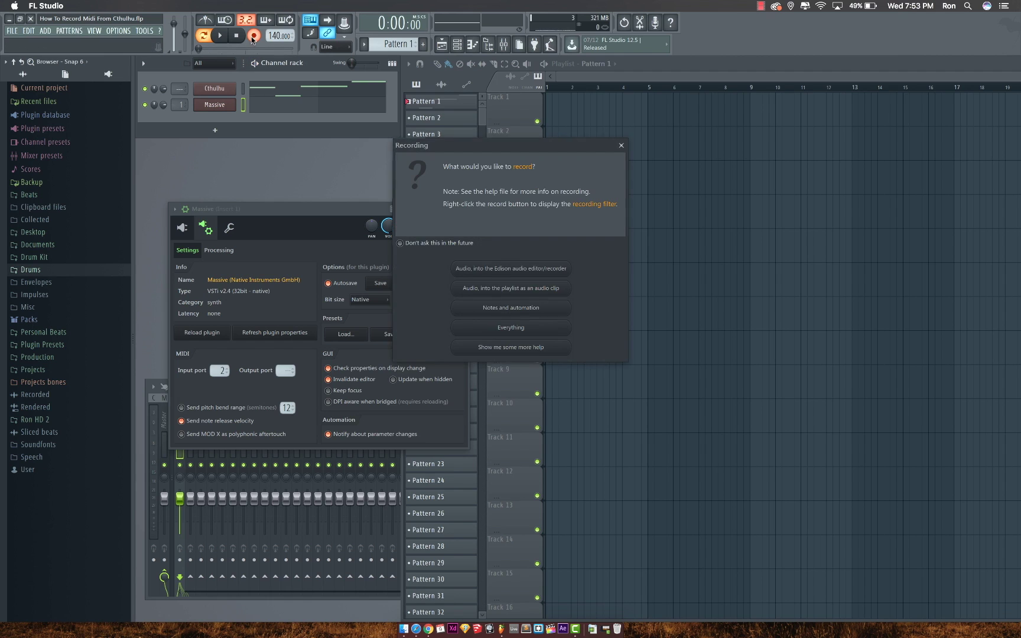
click(512, 328)
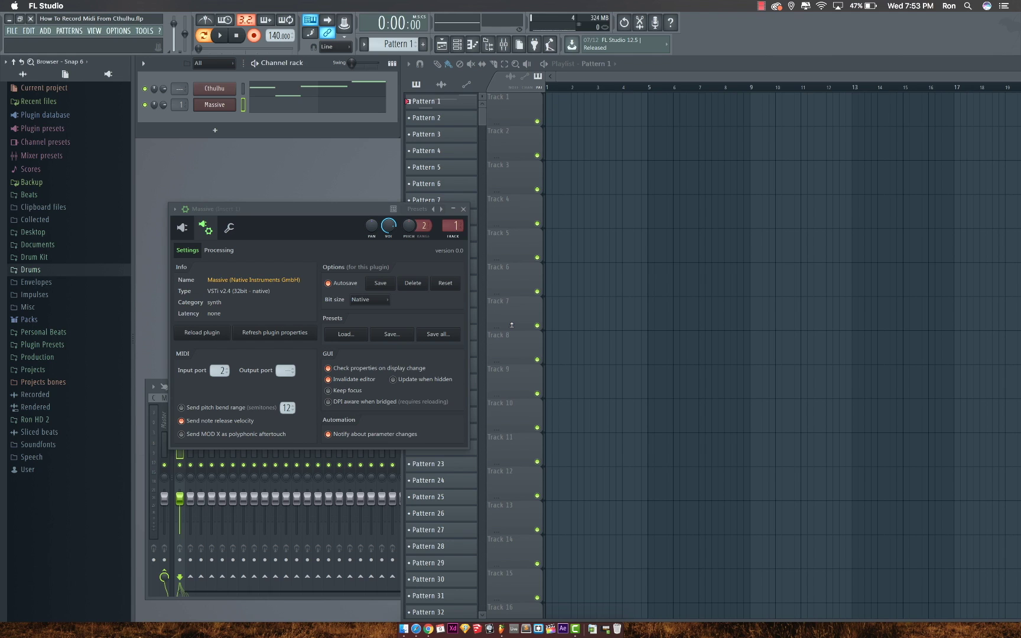
key(space)
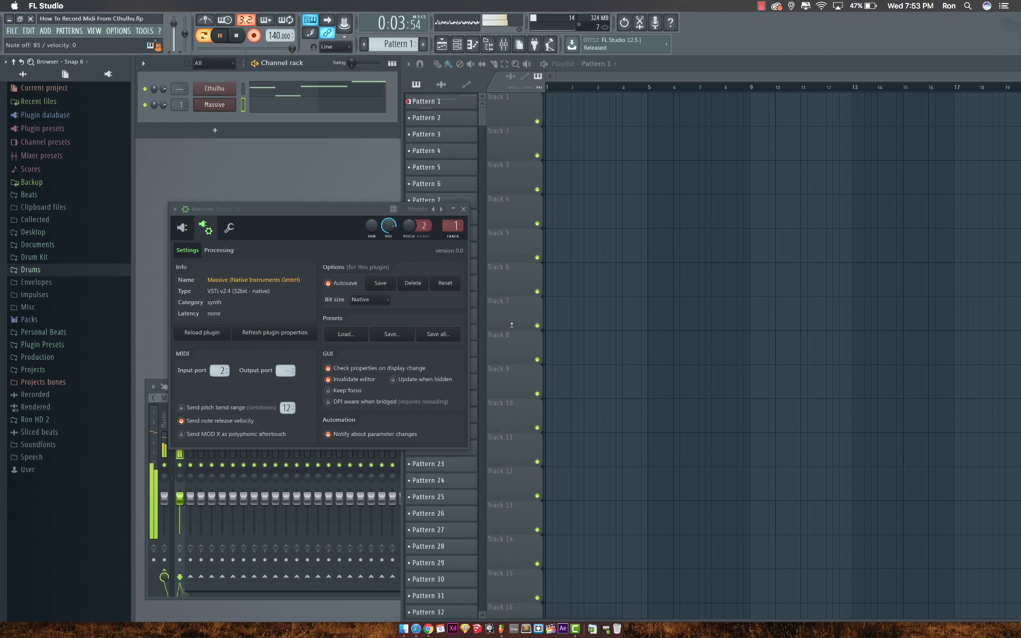
key(space)
Turn off recording and compare Massive's recorded notes with Cthulhu's in the piano roll.
key(r)
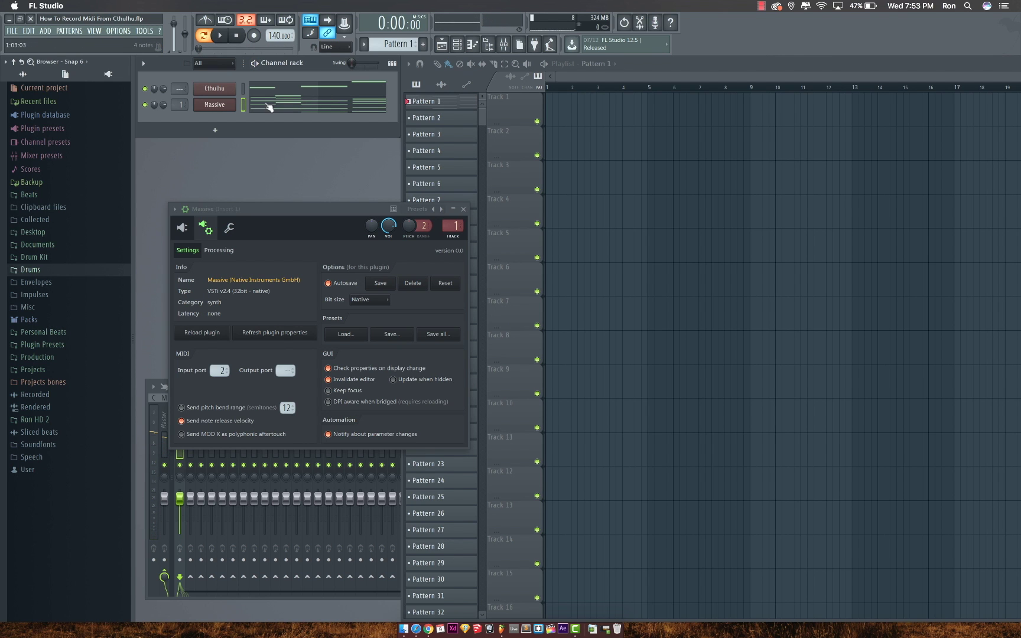
click(280, 111)
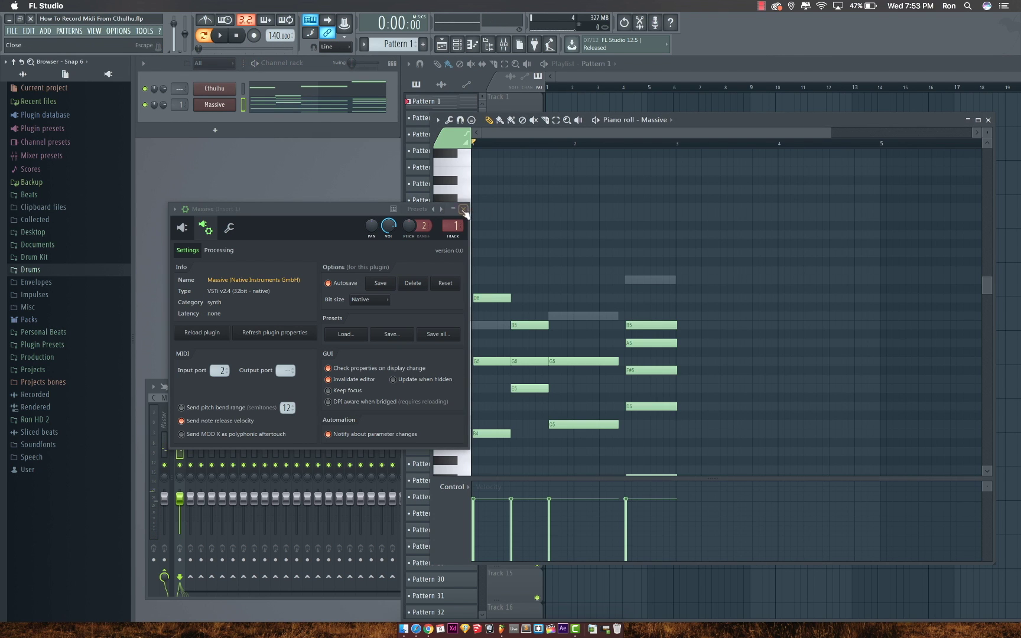
click(463, 209)
scroll(604, 297, down, 2)
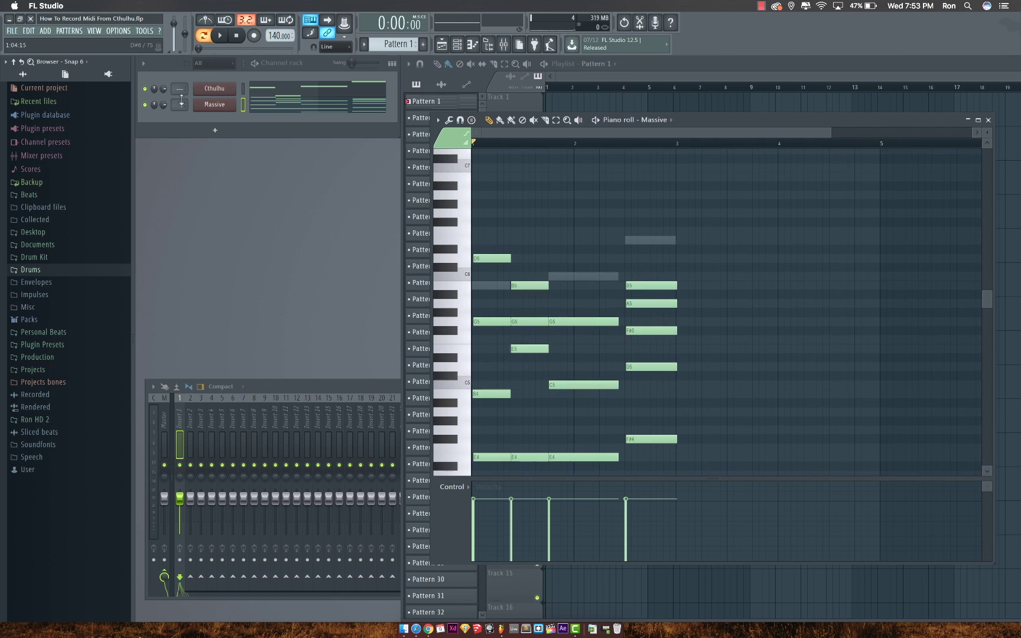
click(313, 88)
scroll(538, 326, up, 3)
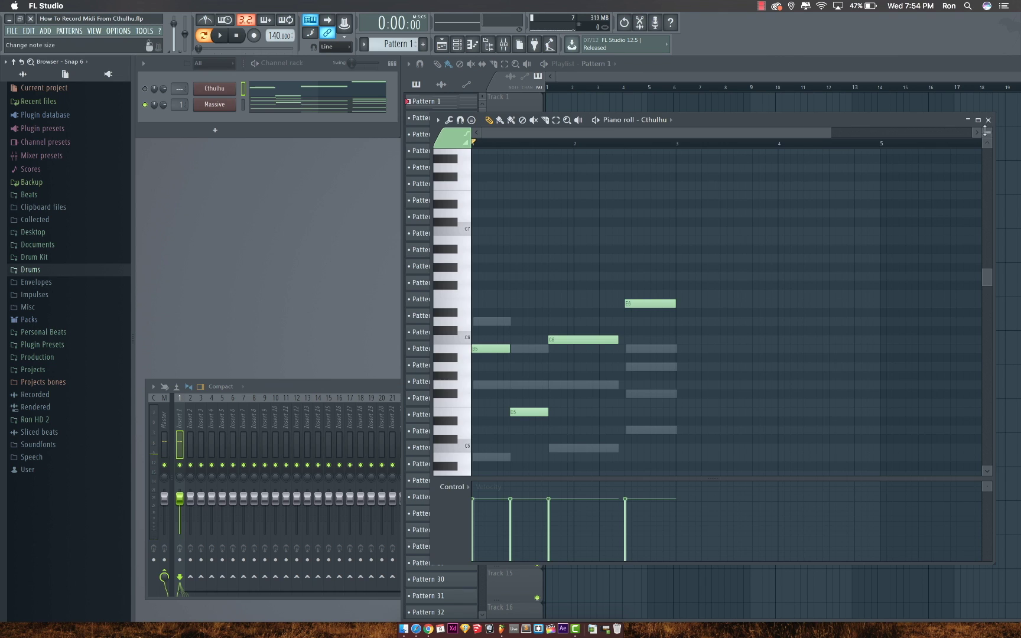
click(988, 120)
Save the project and select all notes in Massive's piano roll.
key(super+s)
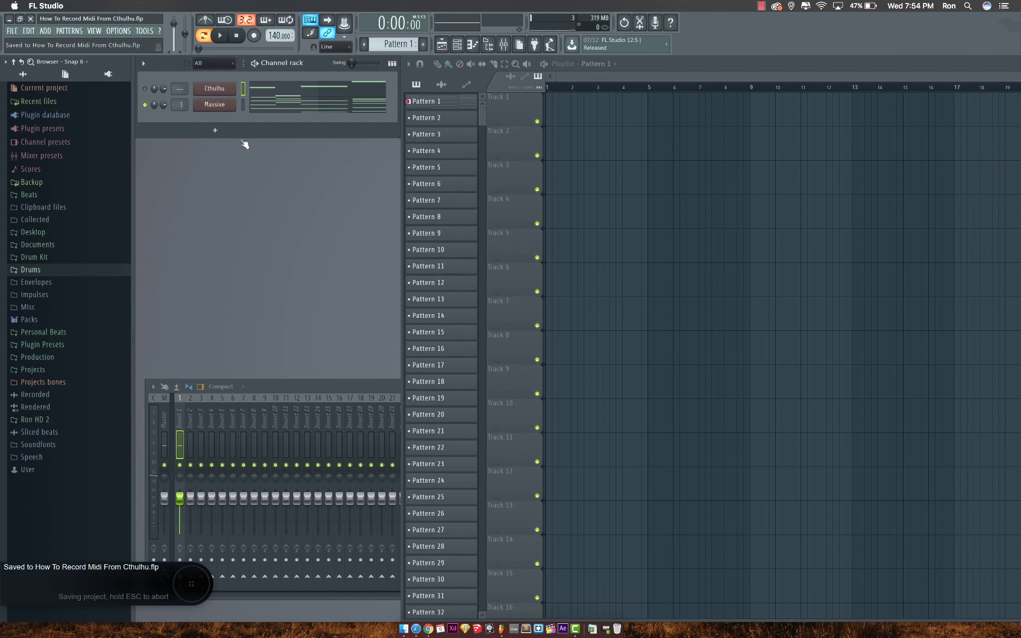
click(262, 103)
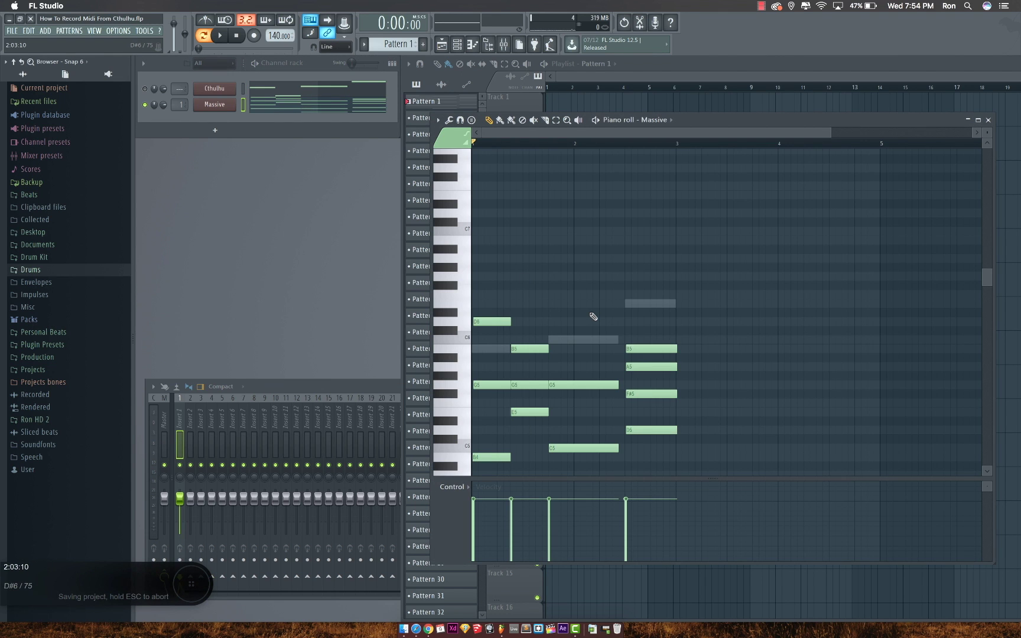
key(super+a)
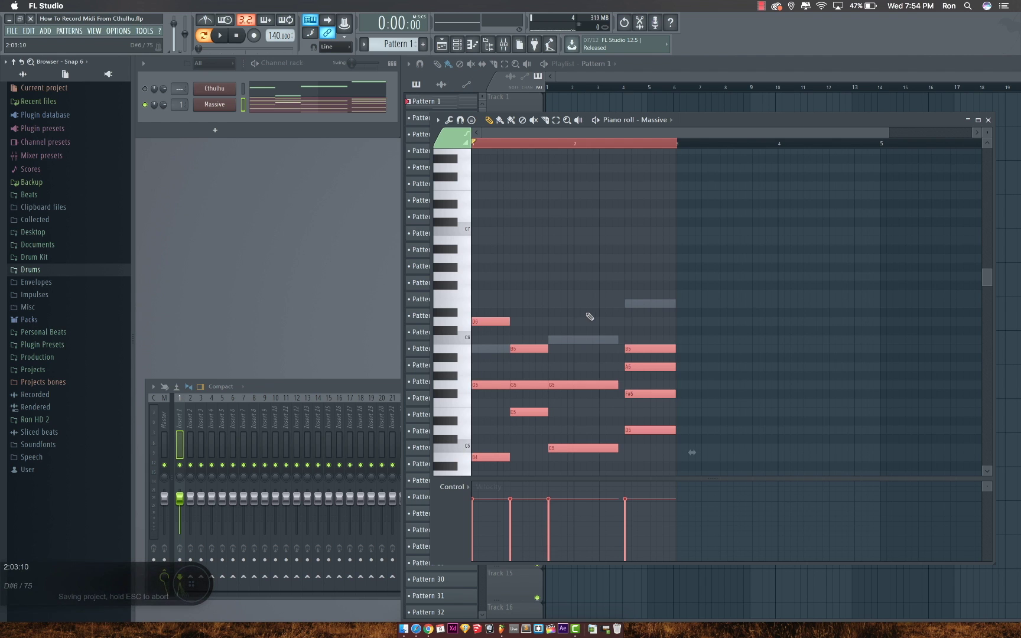